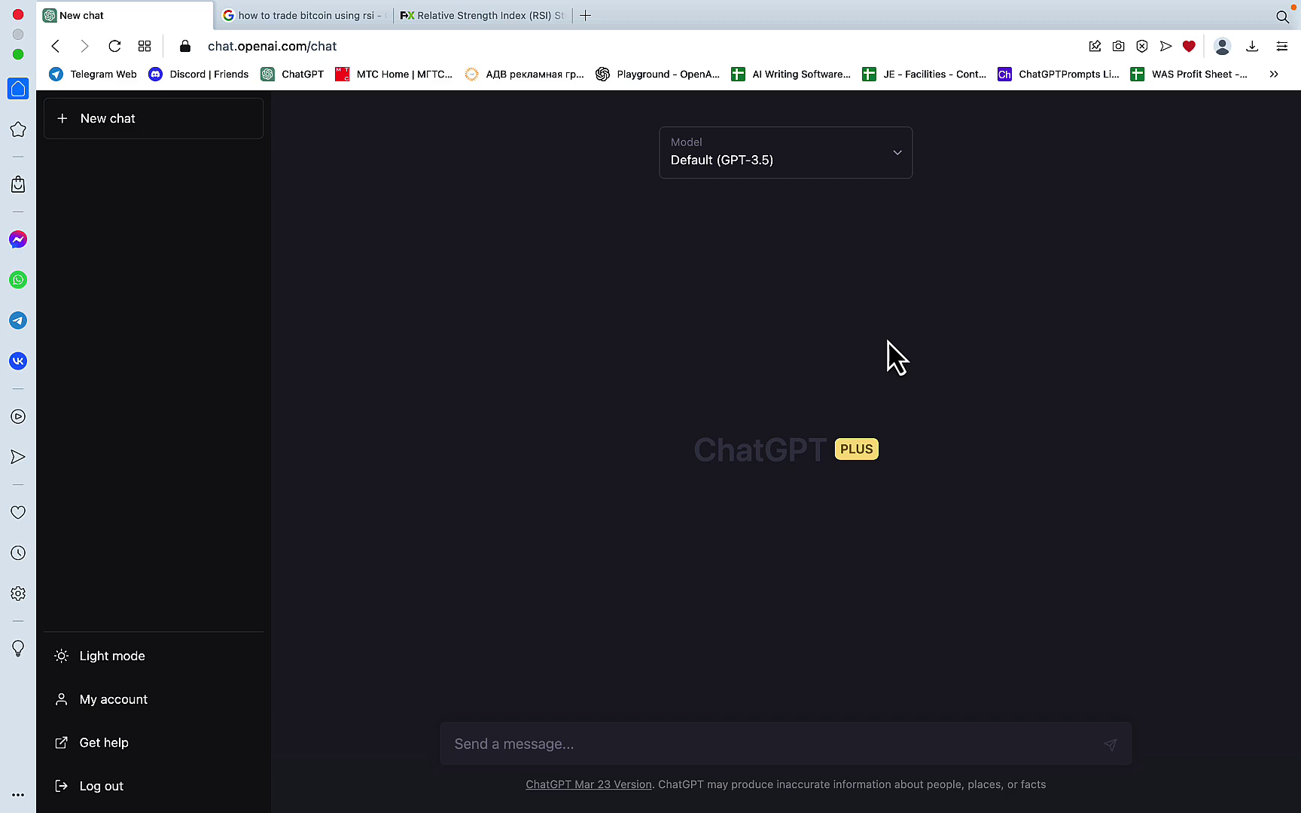
Switch to the Google results for 'how to trade bitcoin using rsi' and dismiss the query suggestions.
left_click(304, 16)
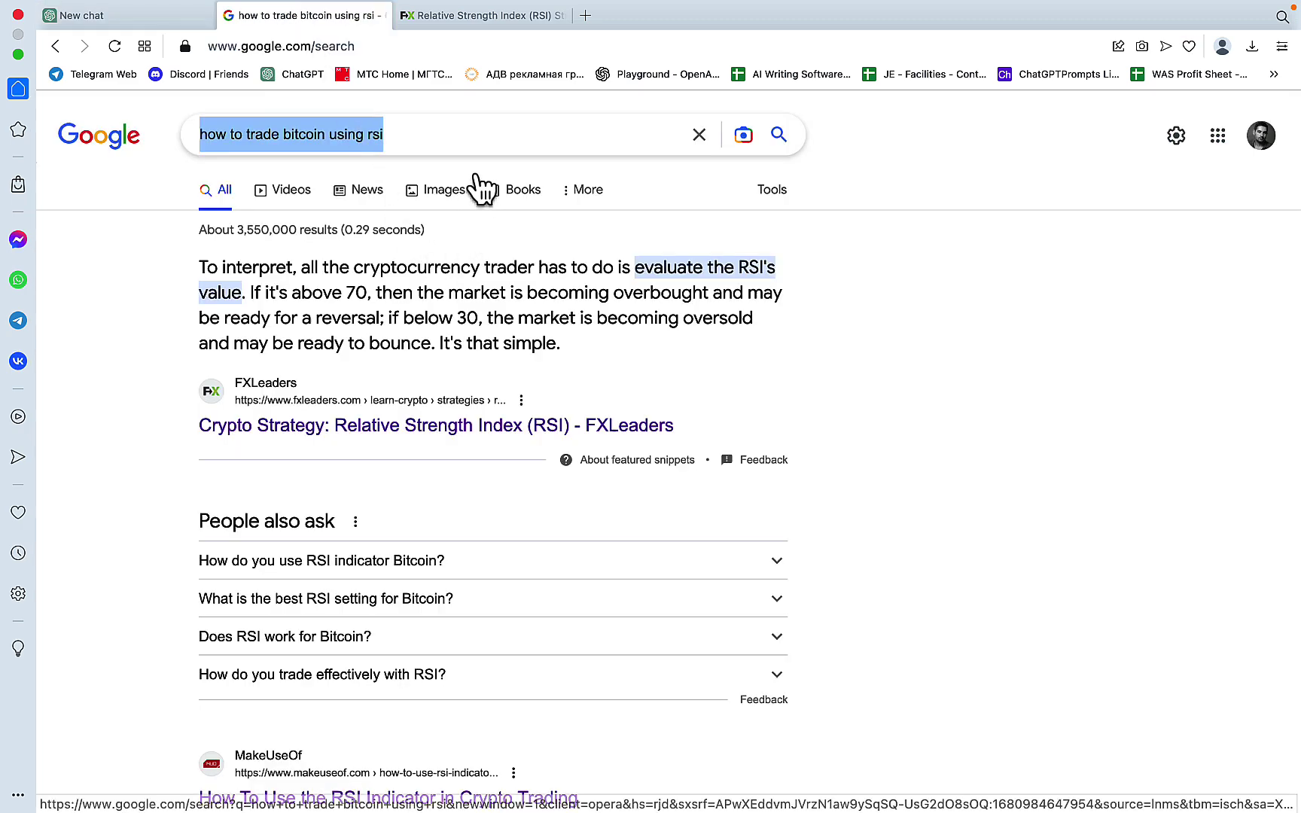
left_click(468, 136)
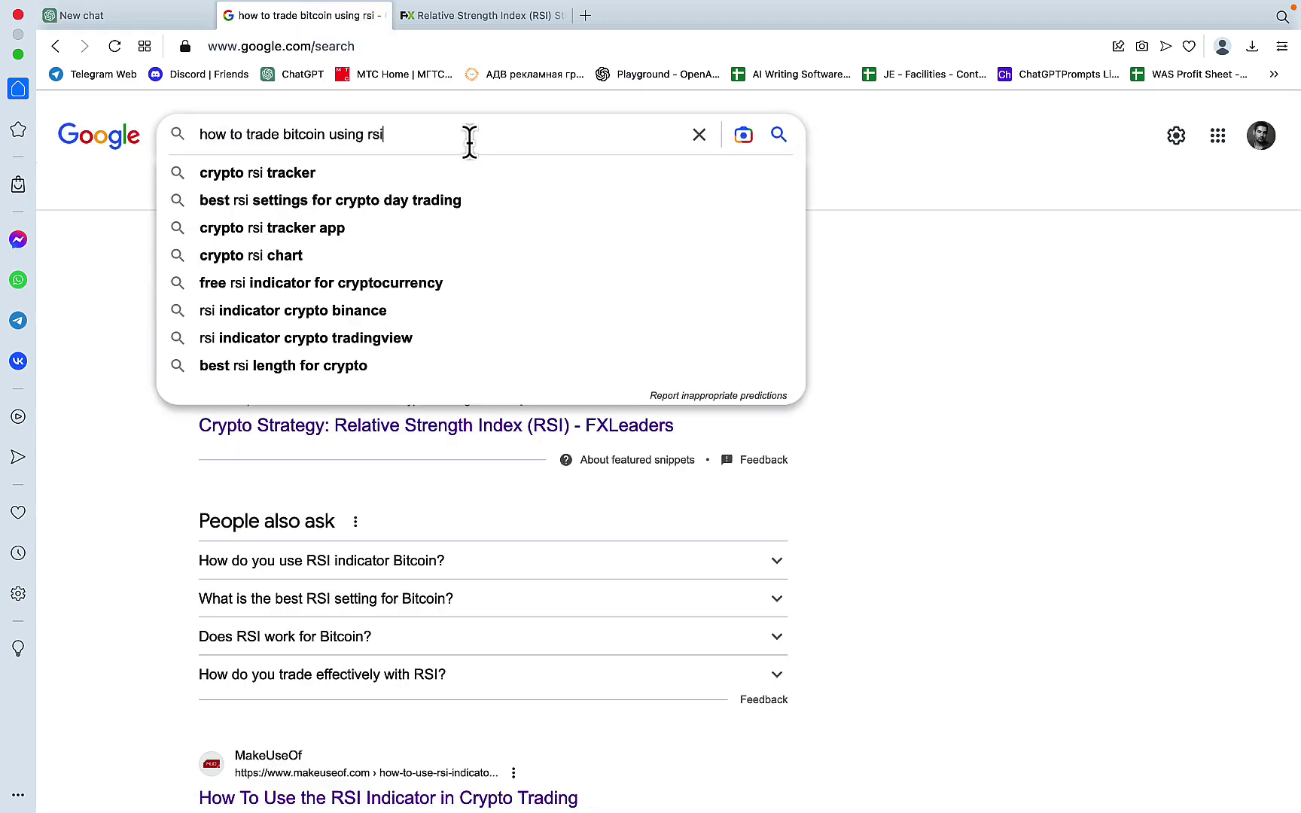
left_click(973, 438)
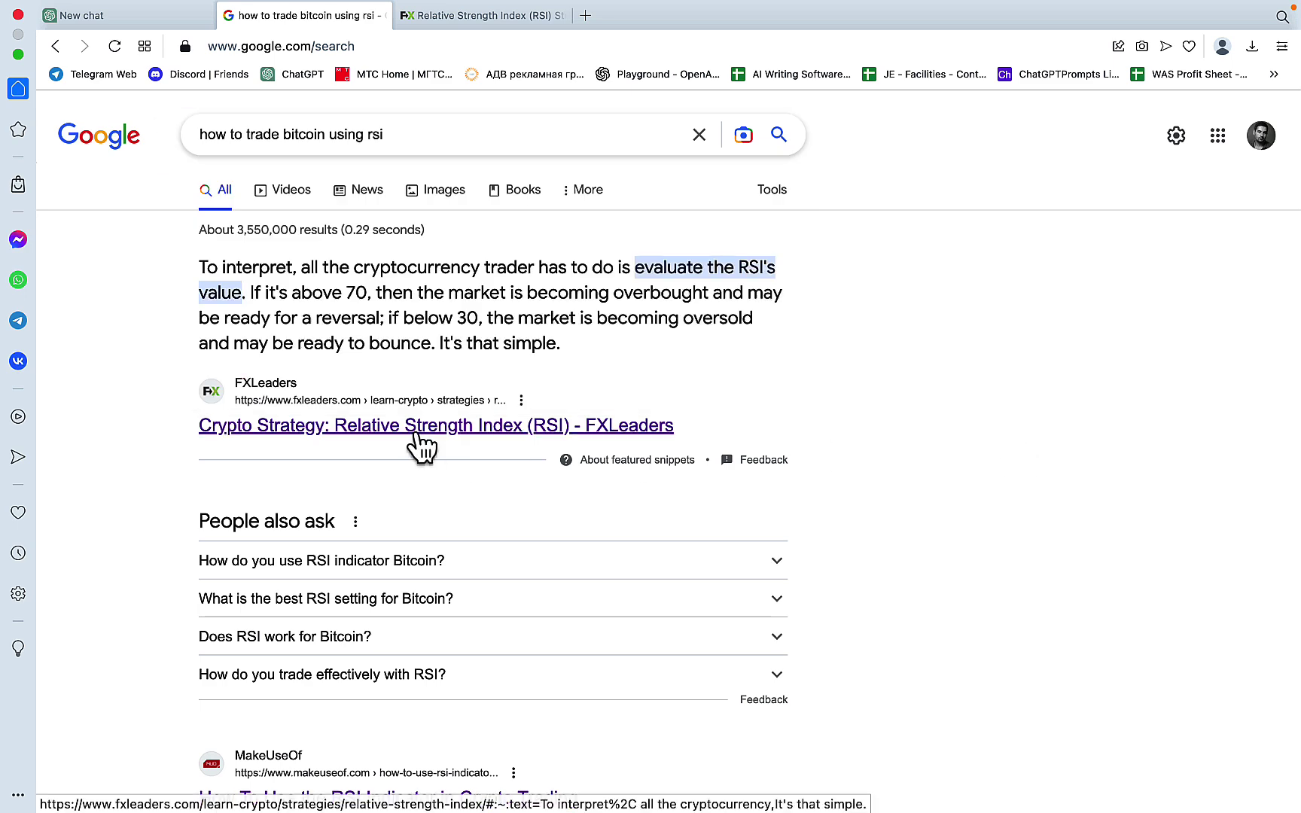
View the FXLeaders RSI strategy article, then go back to the empty ChatGPT chat.
left_click(469, 37)
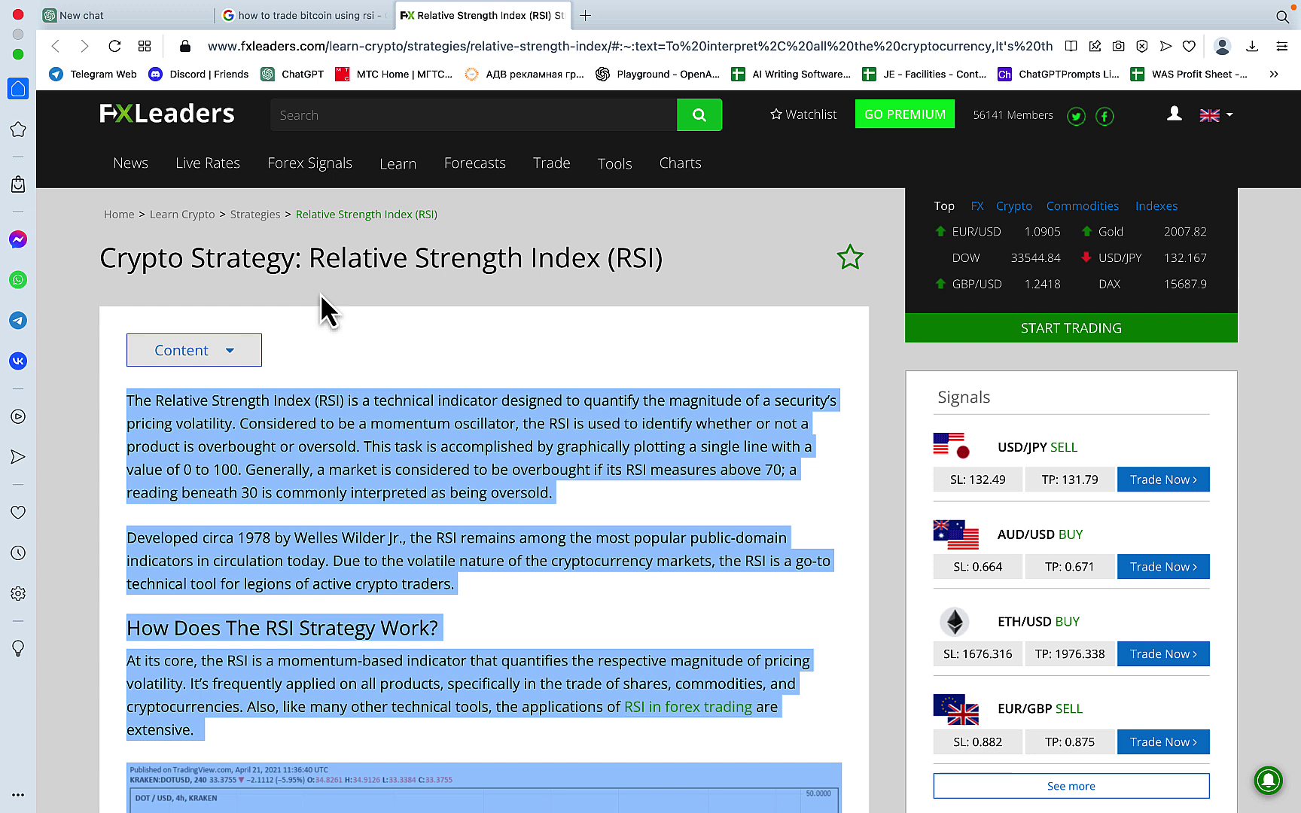
key("super+1")
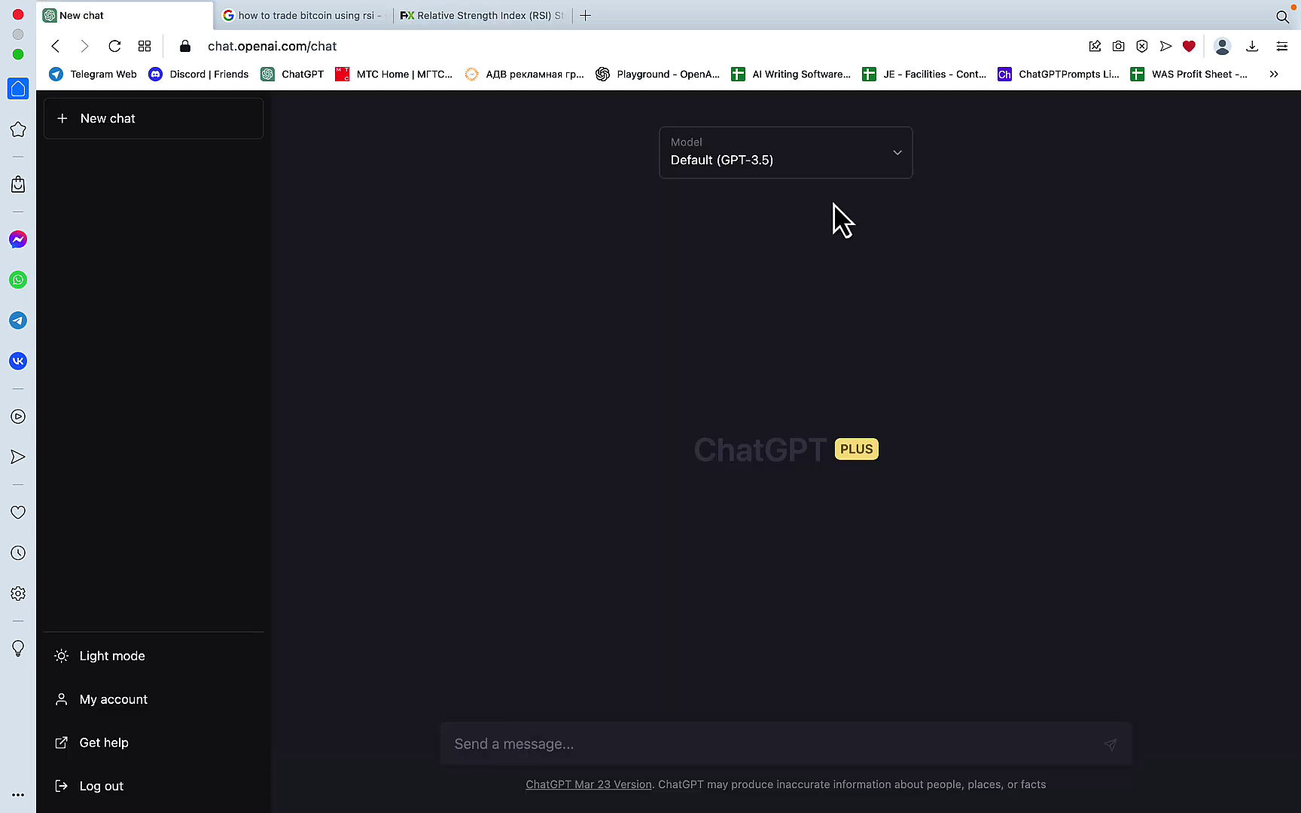
Confirm Default (GPT-3.5) is the selected model.
left_click(875, 170)
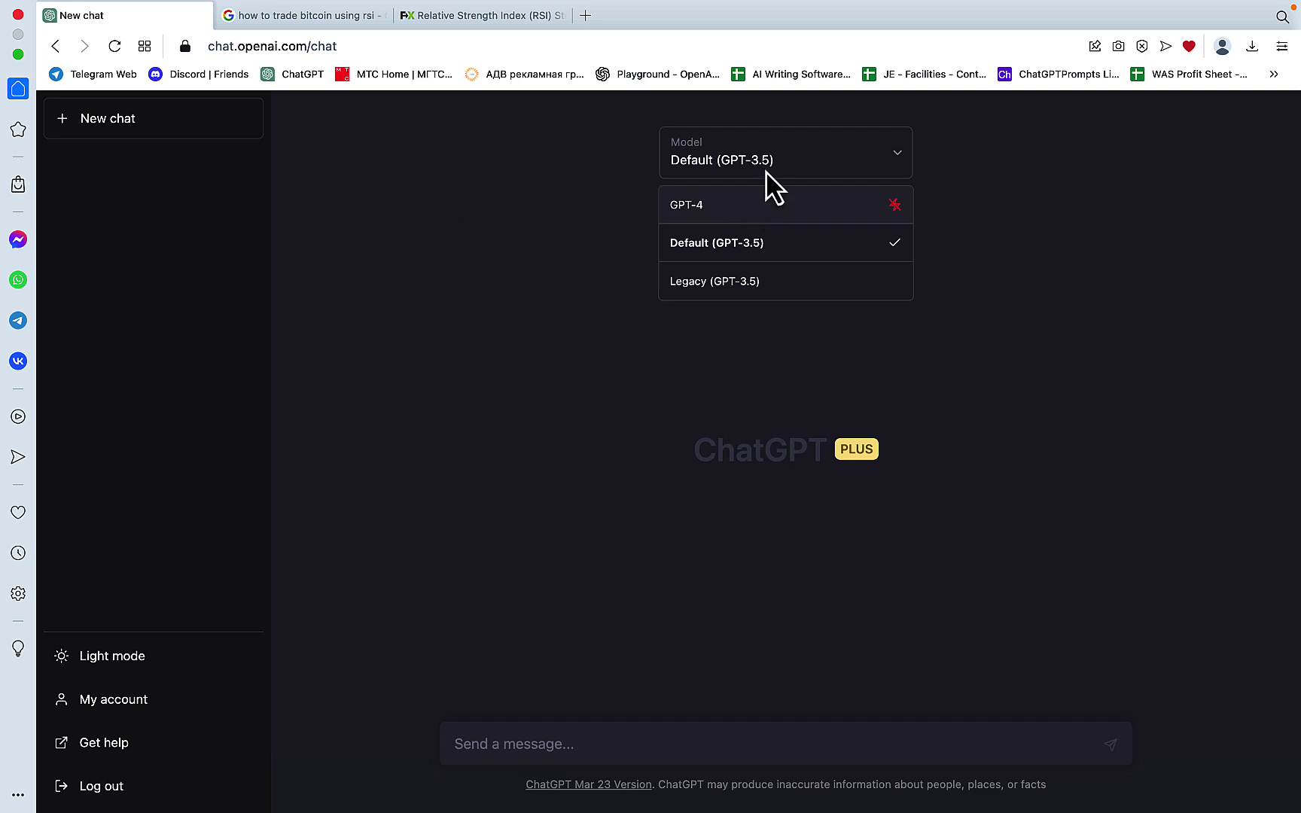
mouse_move(527, 811)
left_click(497, 740)
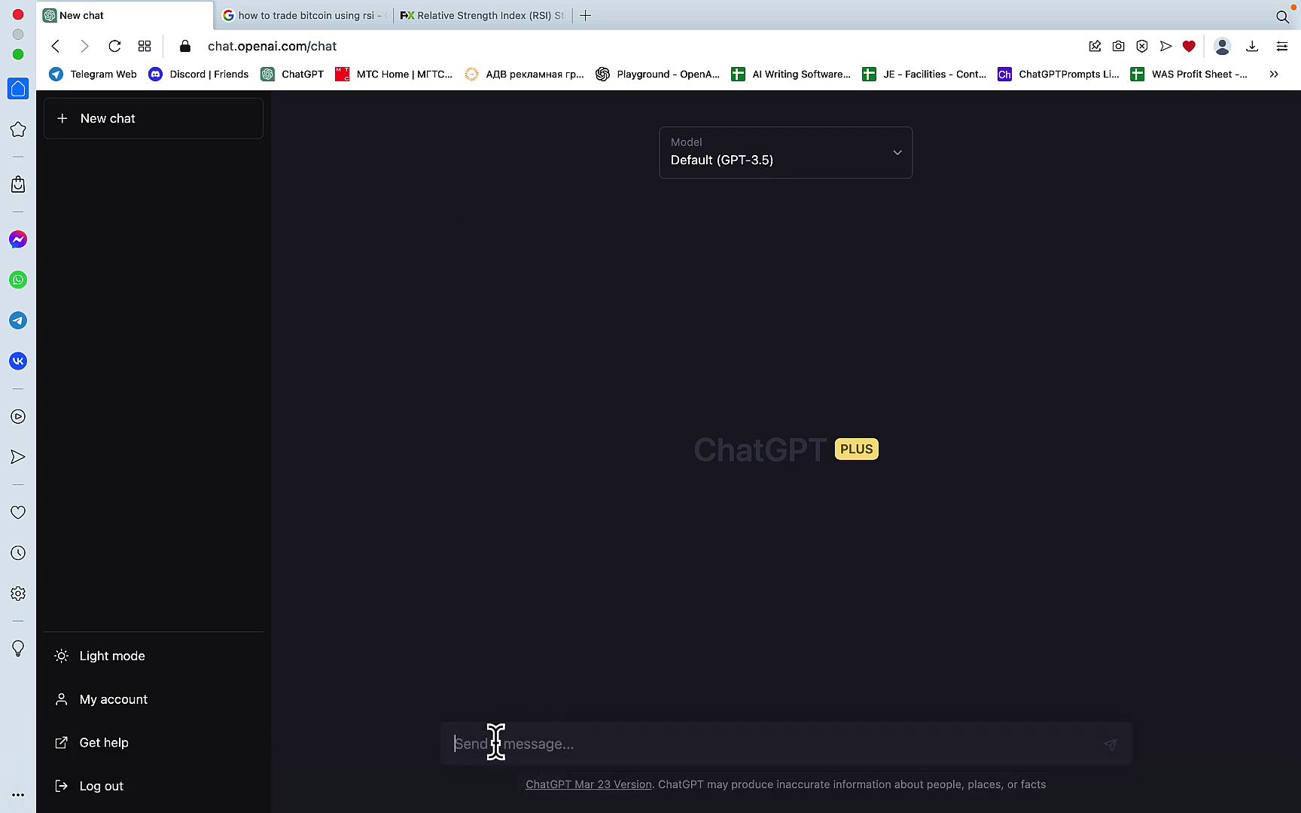
Paste the article-instruction prompt, trim the words 'after each', and send it.
type("I'll pasting in an article.  Respond with RECEIVED after each. Do you understand?")
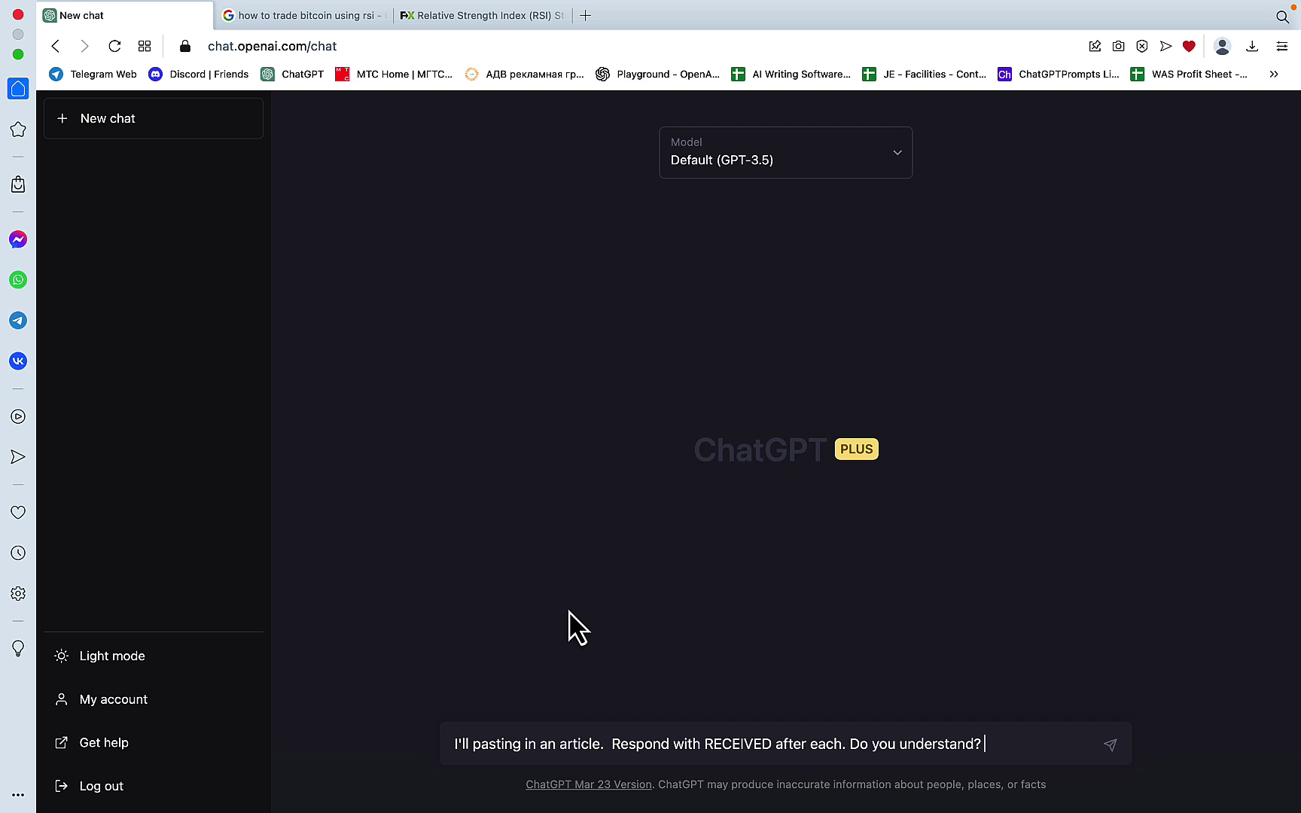
left_click(836, 751)
key("BackSpace")
key("BackSpace")
key("BackSpace")
key("BackSpace")
key("BackSpace")
key("BackSpace")
key("BackSpace")
key("BackSpace")
key("BackSpace")
key("BackSpace")
key("BackSpace")
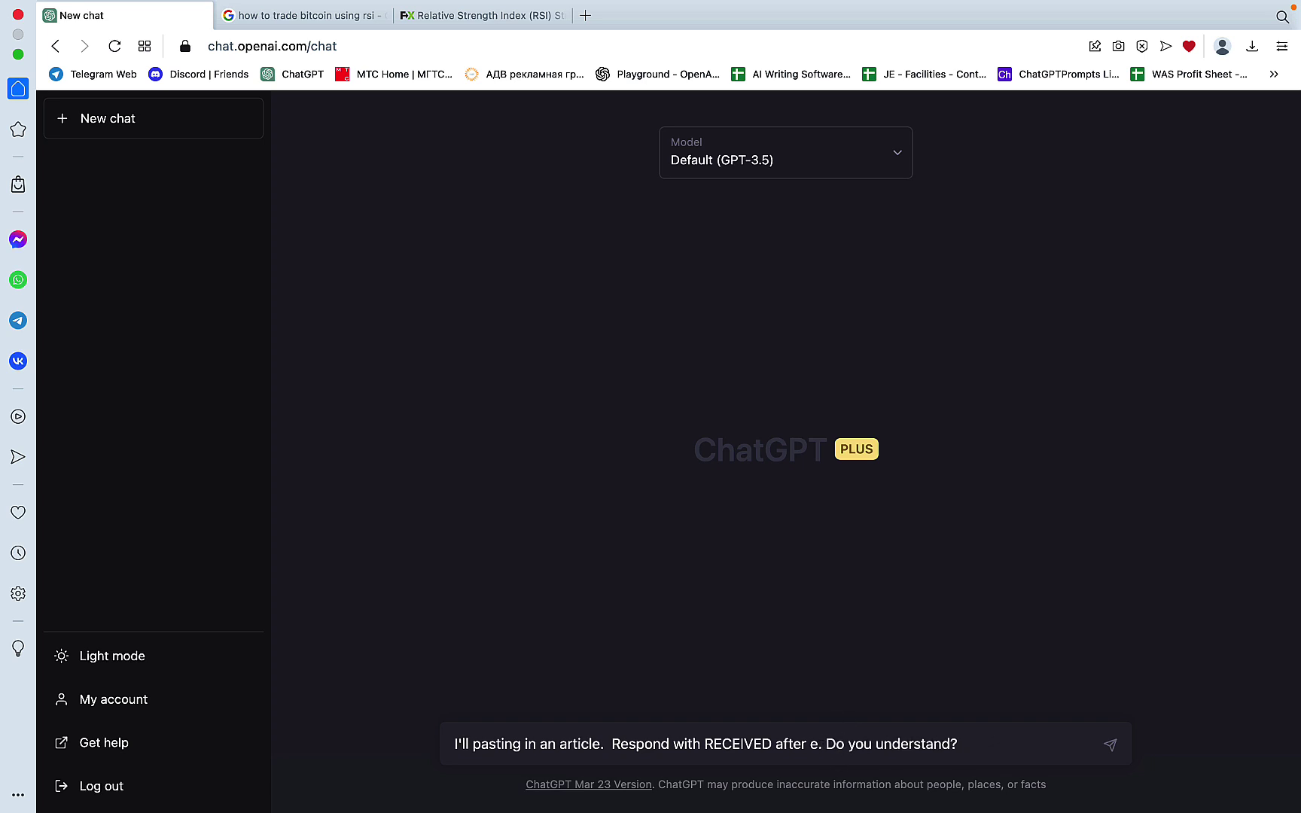
key("Return")
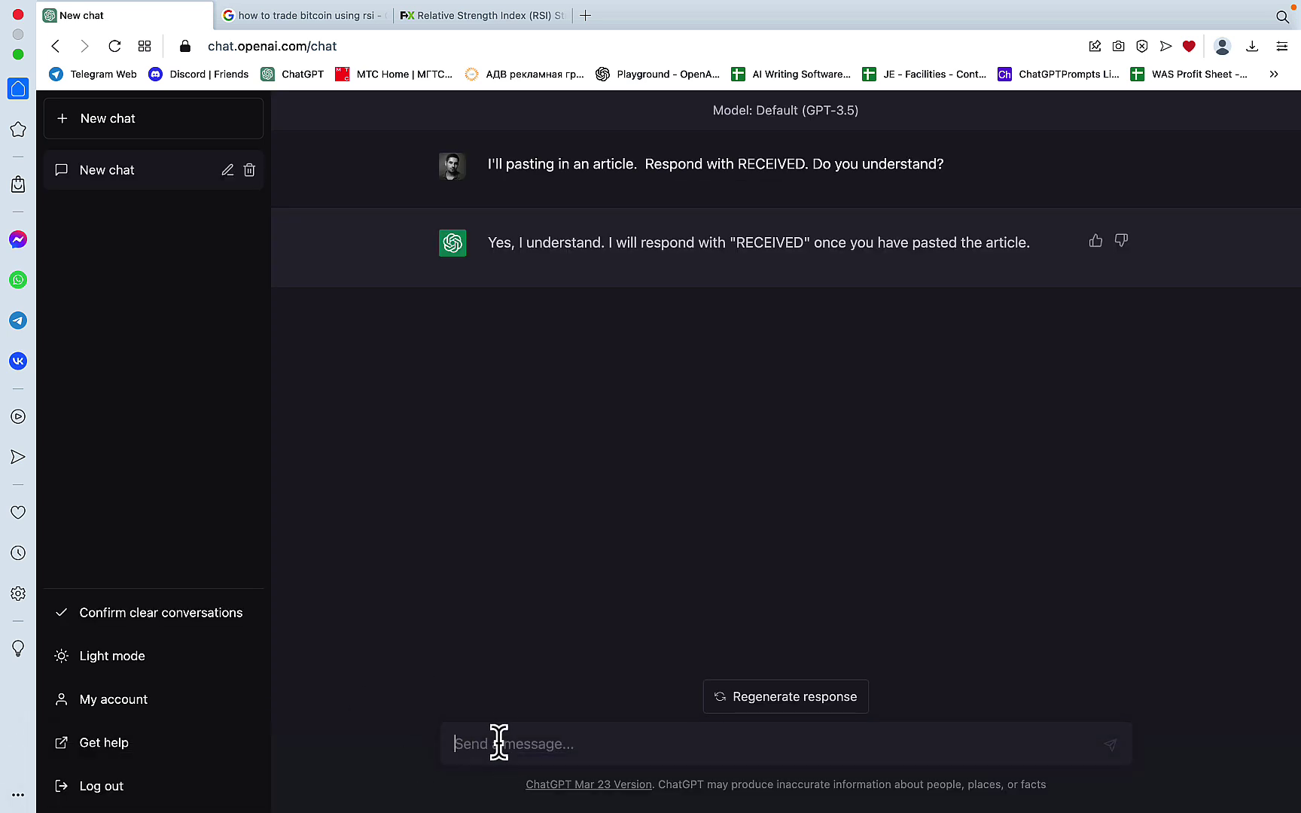
Start the message with 'Title:' and paste the copied RSI article text below it.
type("Title:")
left_click(503, 17)
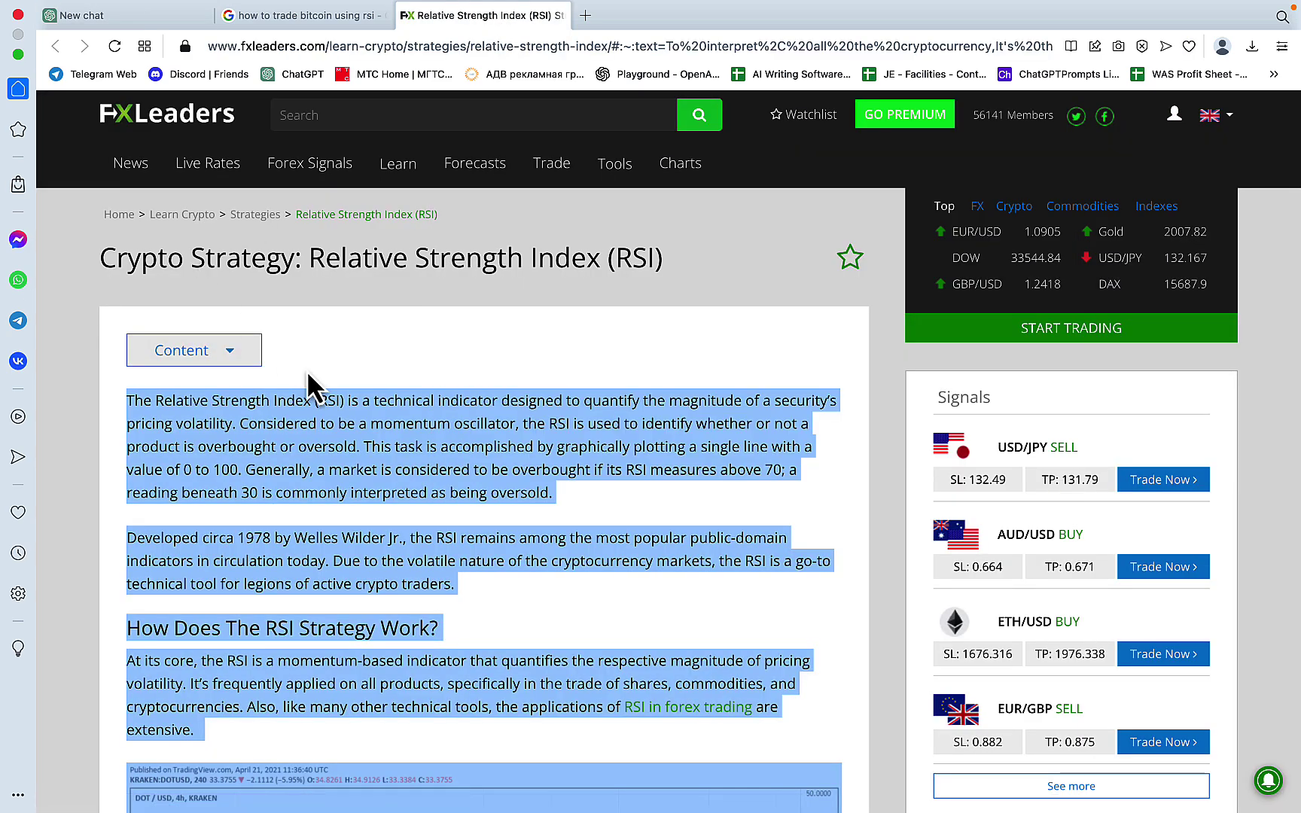
left_click(145, 11)
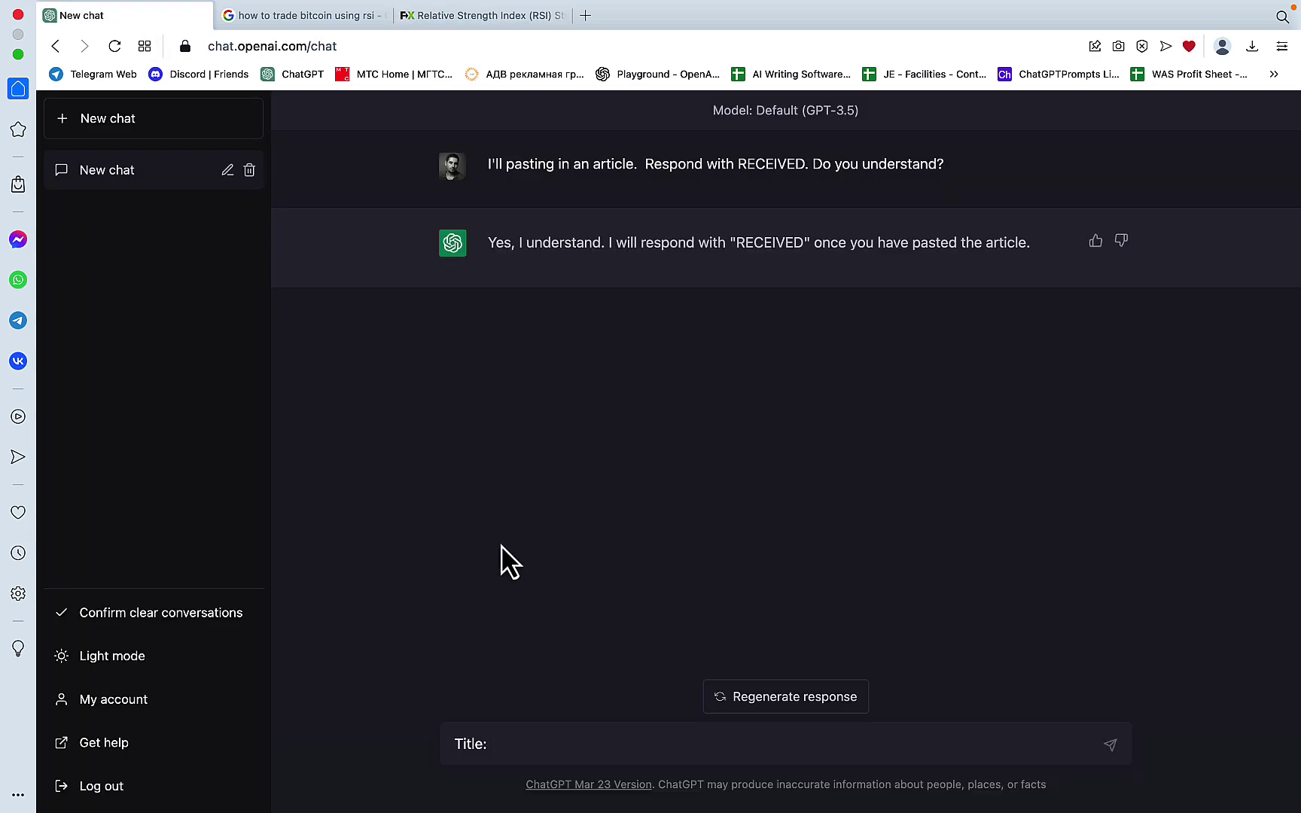
key("shift+Return")
key("super+v")
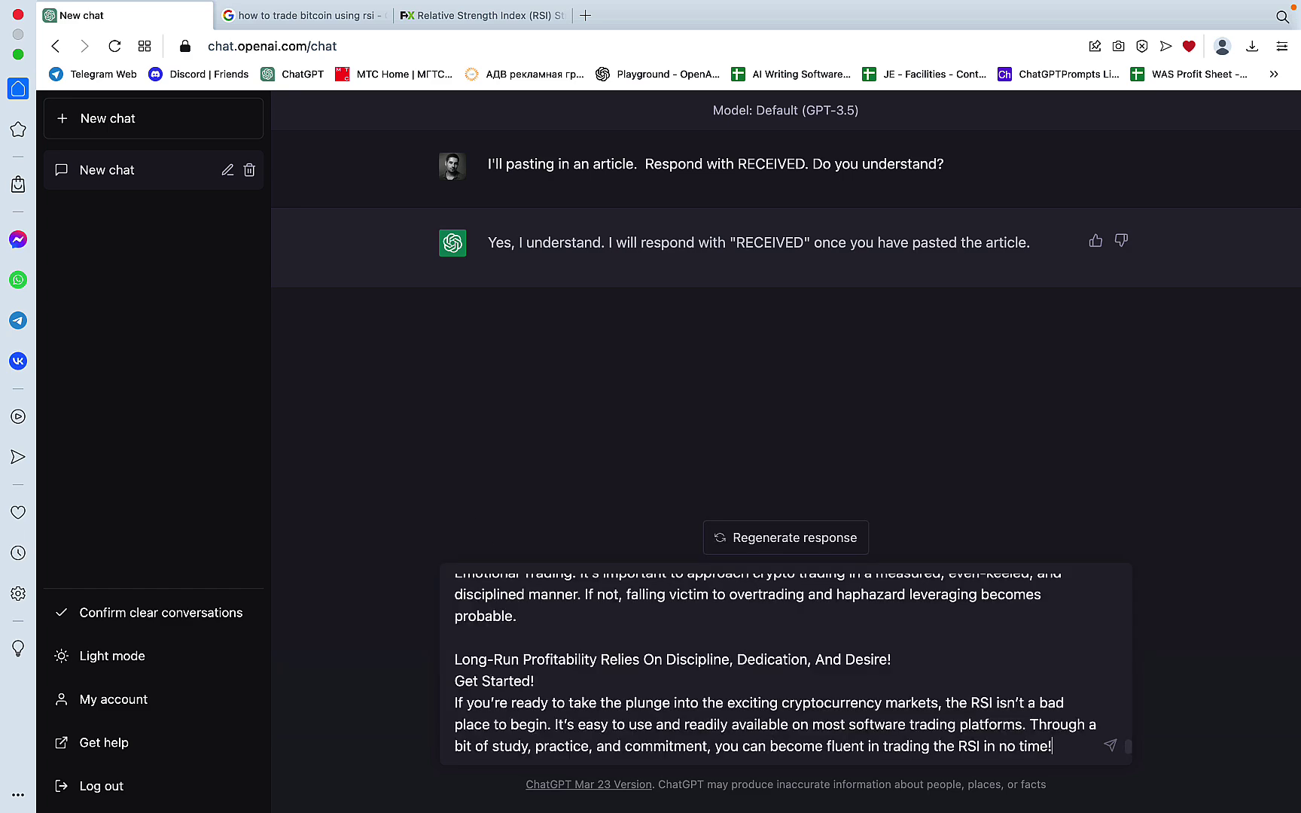
Insert the title 'Crypto Strategy: Relative Strength Index (RSI)' after 'Title:' and send the article.
left_click(450, 15)
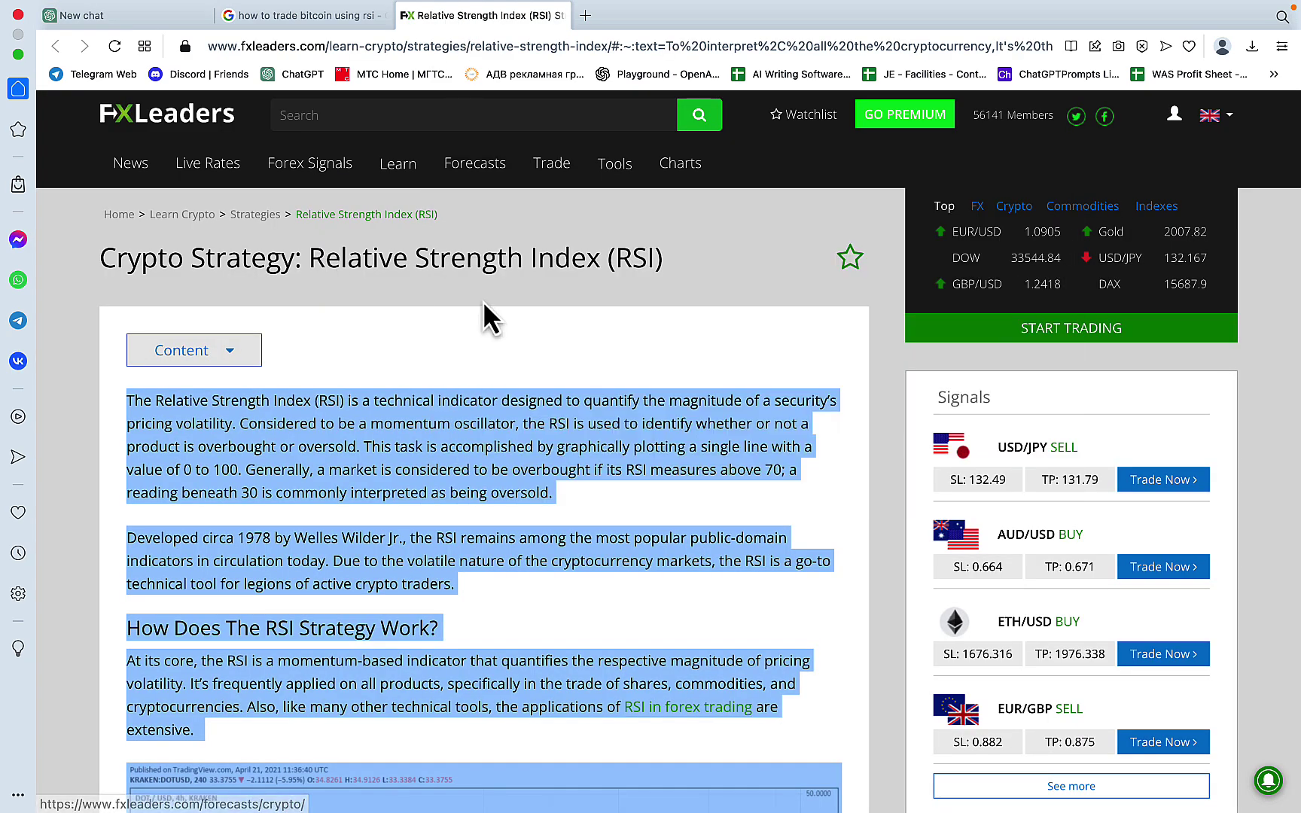
left_click_drag(664, 259, 102, 249)
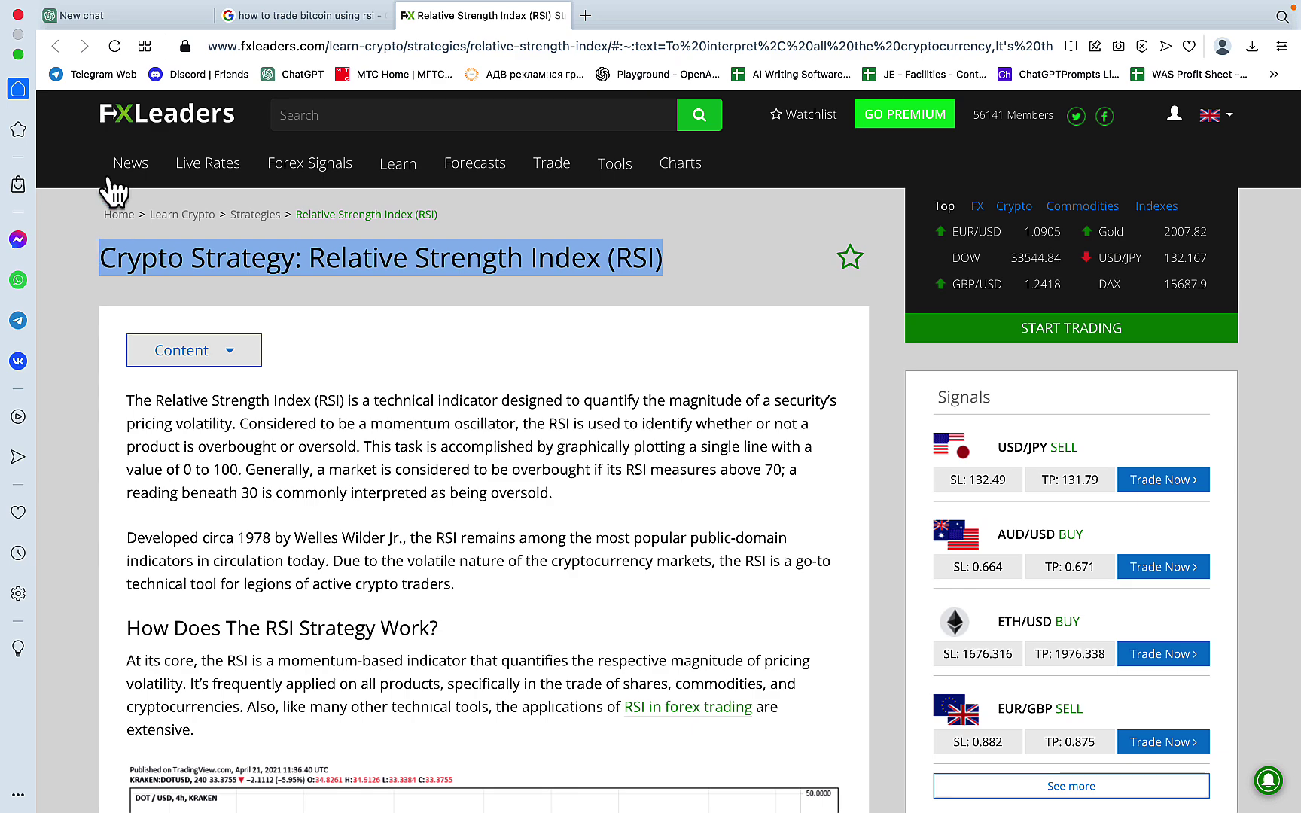
left_click(140, 15)
scroll(524, 666, "up", 1)
scroll(524, 667, "up", 15)
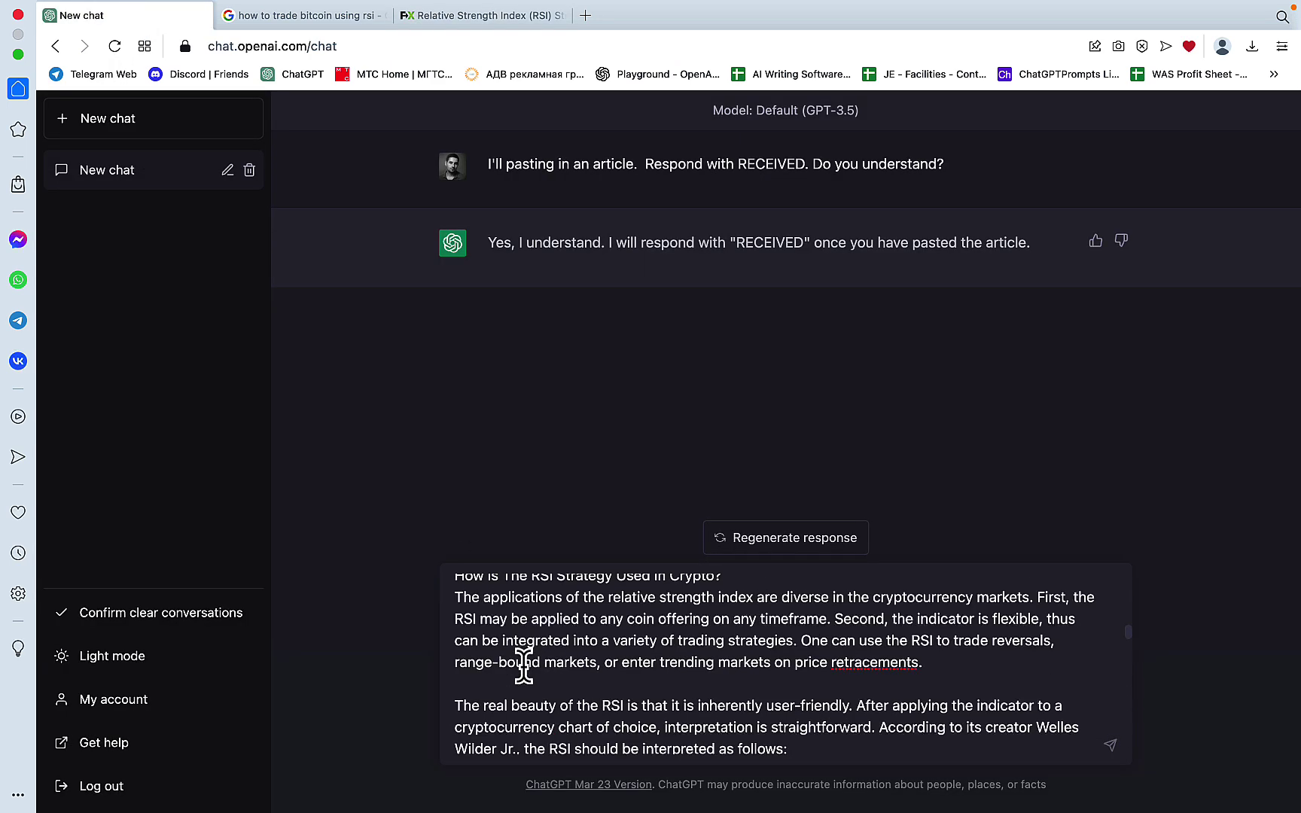
type("Crypto Strategy: Relative Strength Index (RSI)")
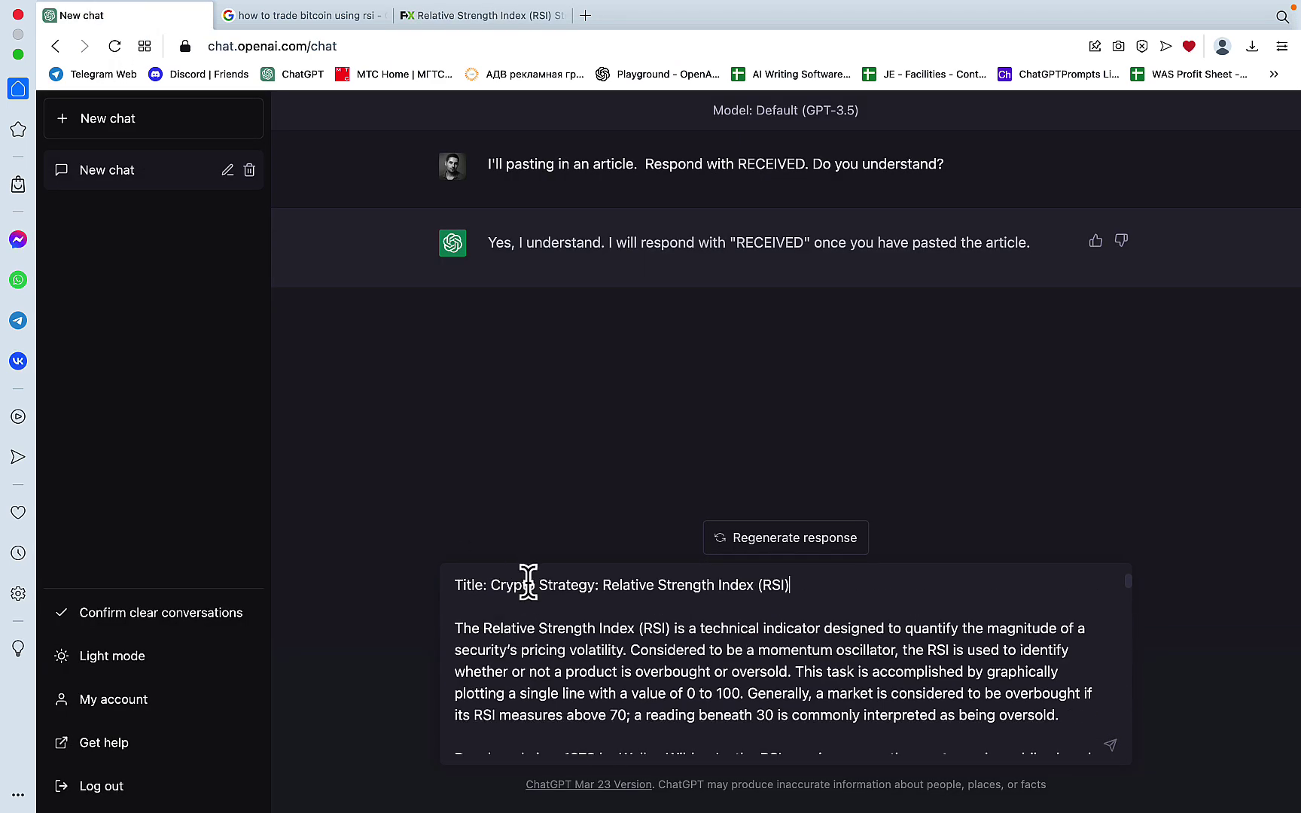
scroll(752, 625, "down", 3)
scroll(747, 631, "down", 5)
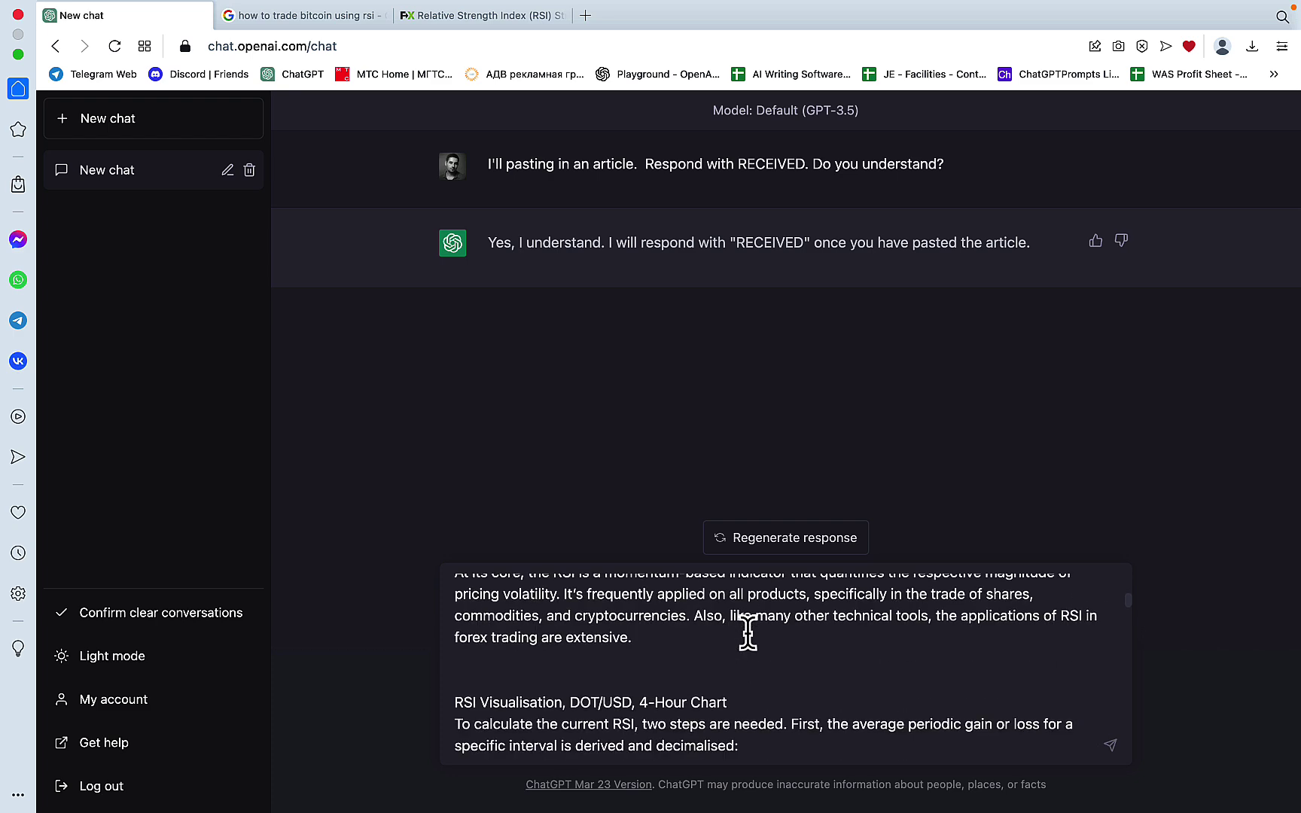
left_click_drag(734, 641, 455, 648)
scroll(665, 642, "down", 5)
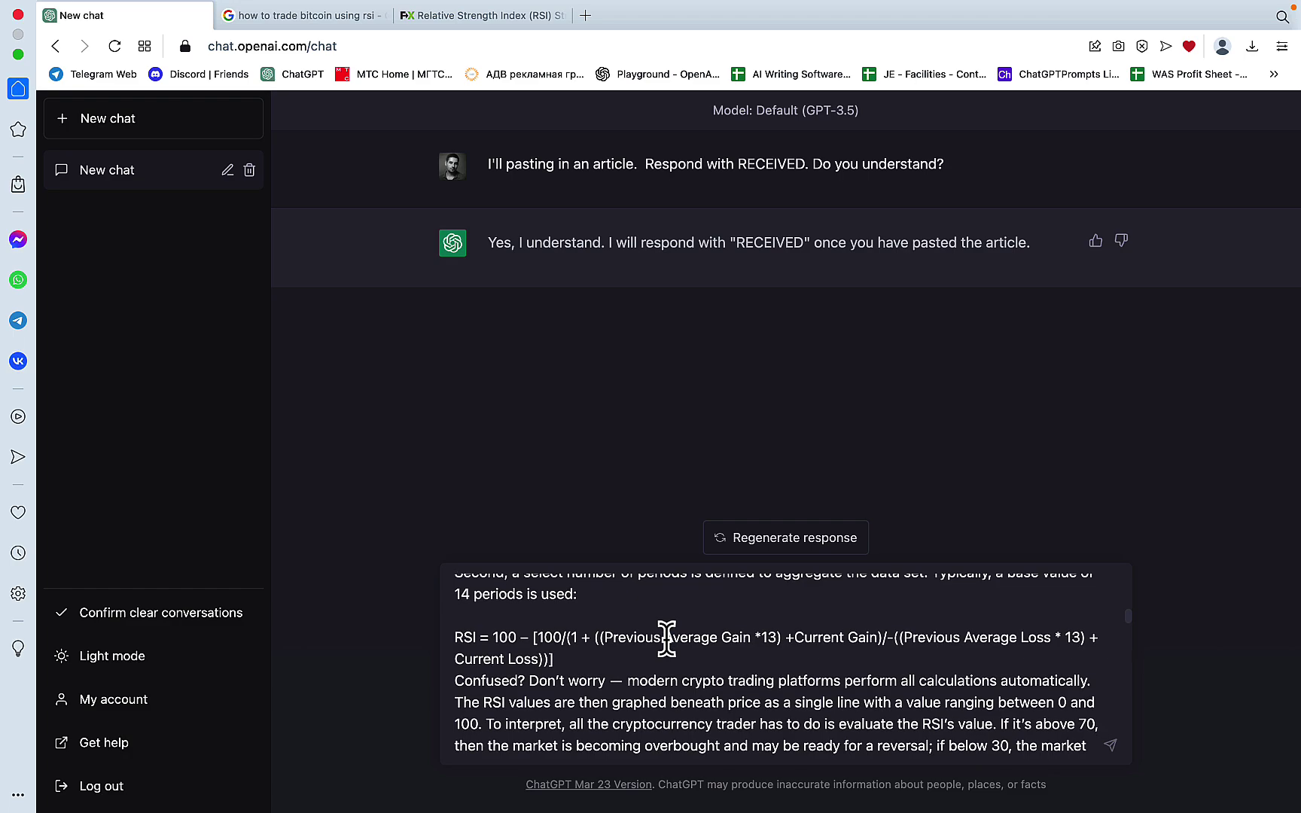
scroll(667, 639, "up", 15)
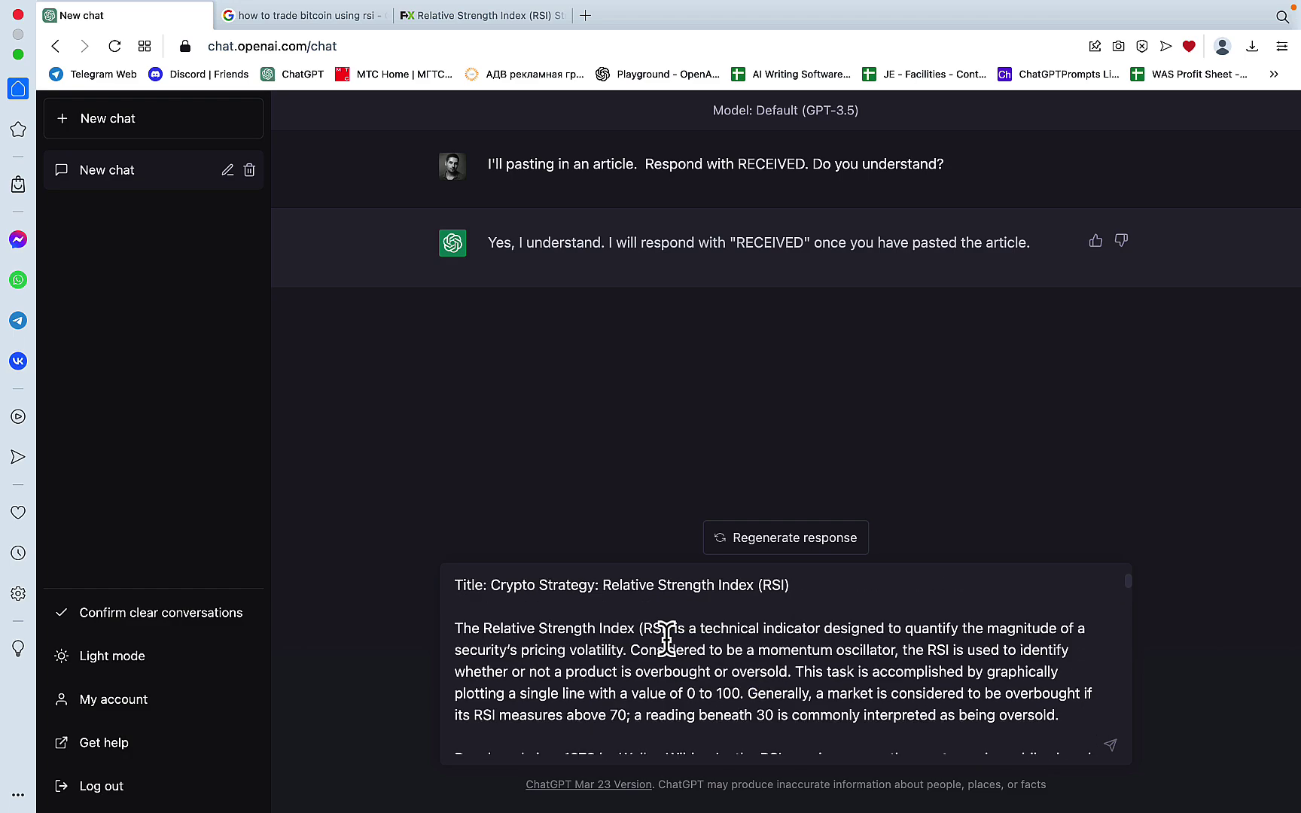
key("Return")
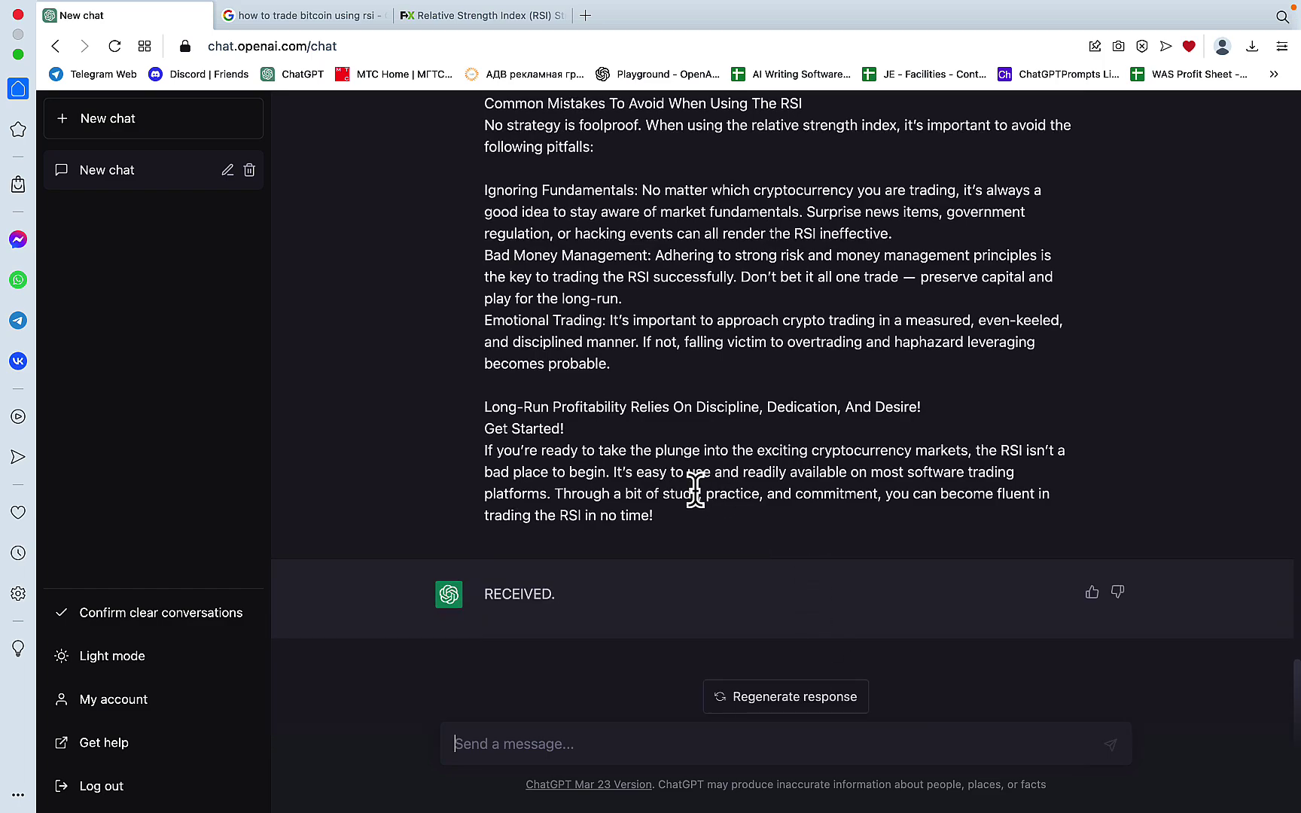
Paste the semantic-analysis prompt asking for title, paragraph and word counts, style, tone and images.
scroll(695, 489, "up", 20)
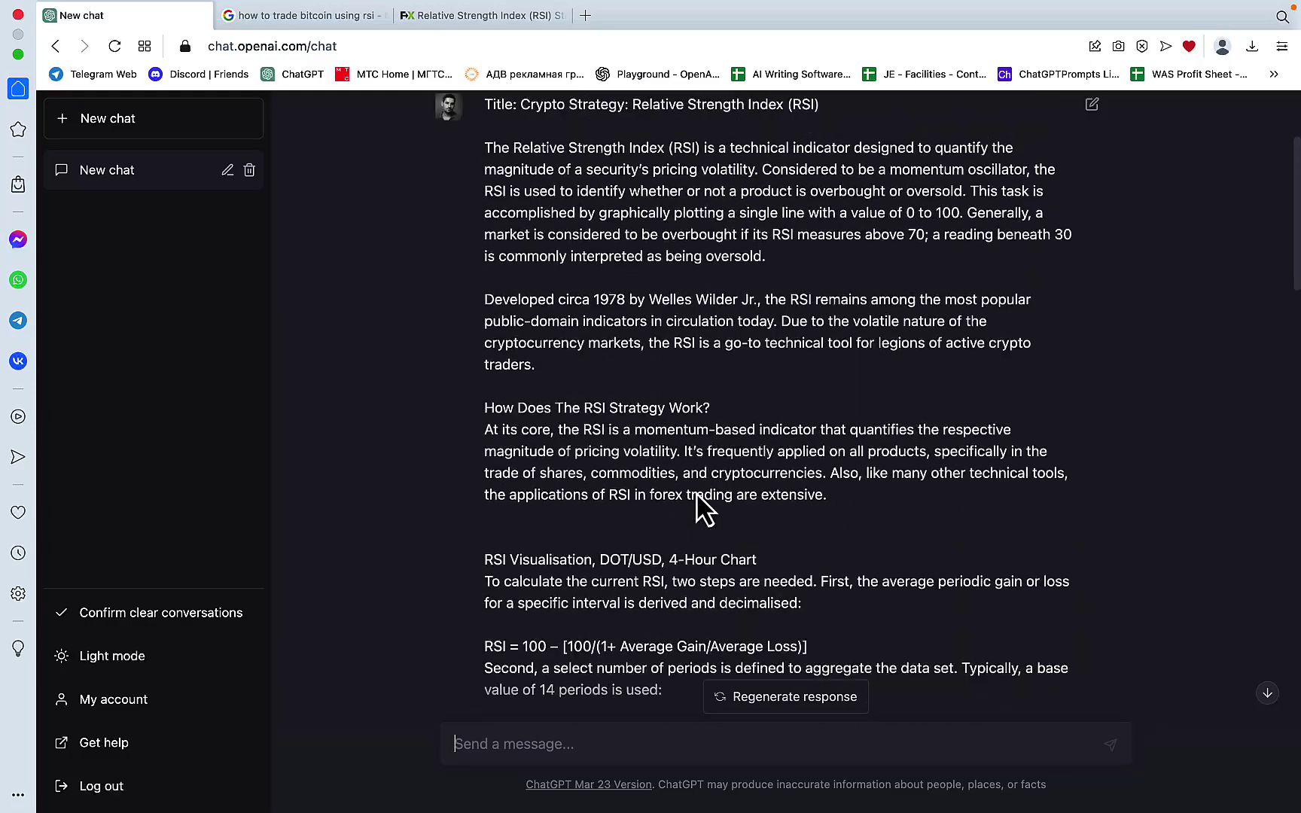
scroll(698, 496, "up", 3)
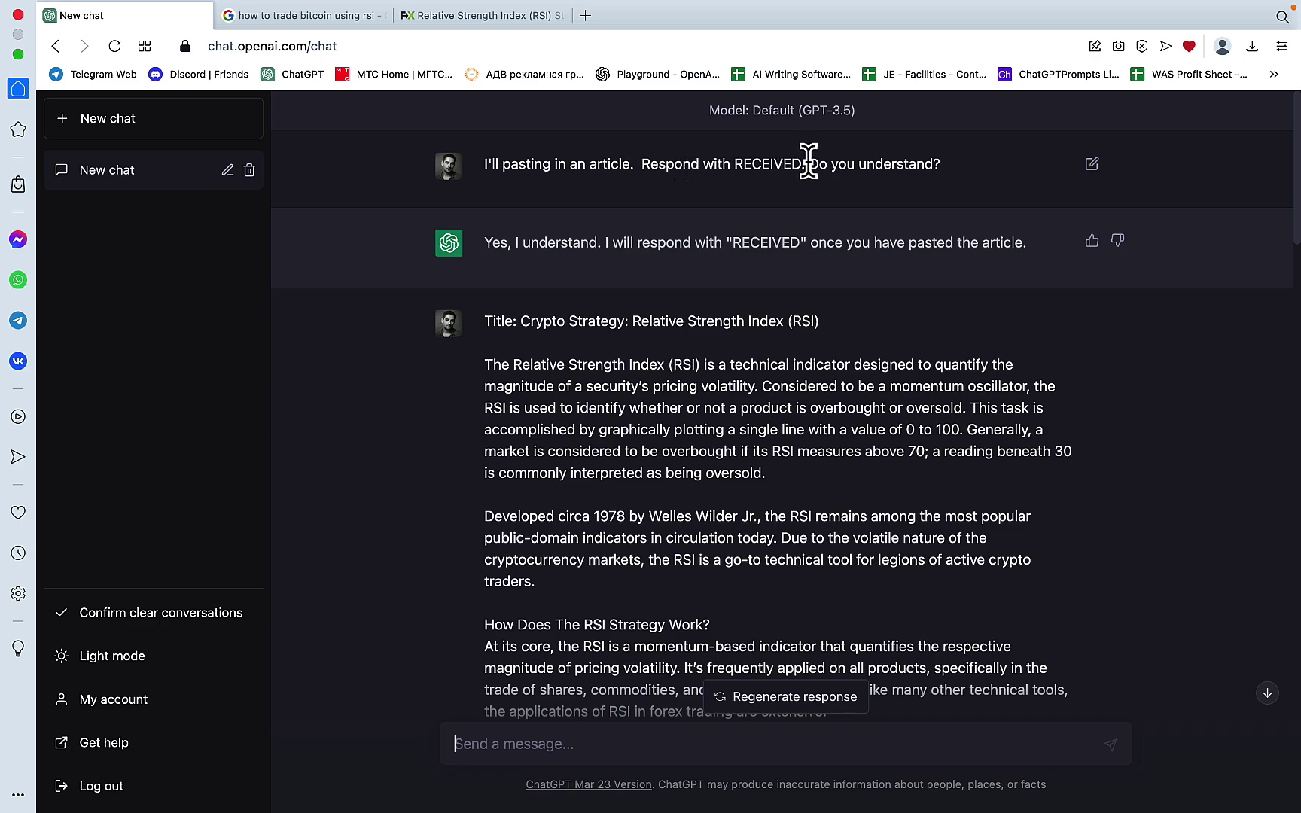
scroll(825, 407, "down", 20)
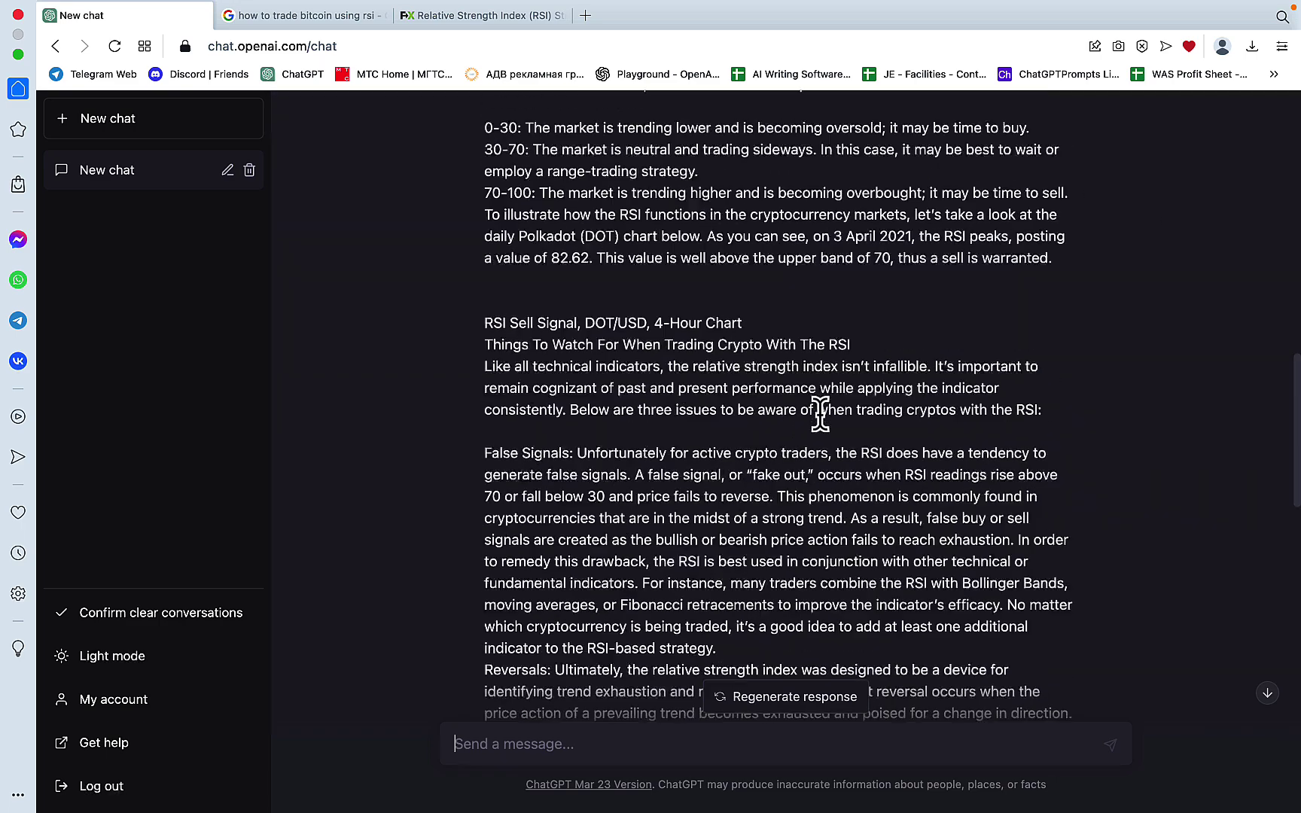
key("super+v")
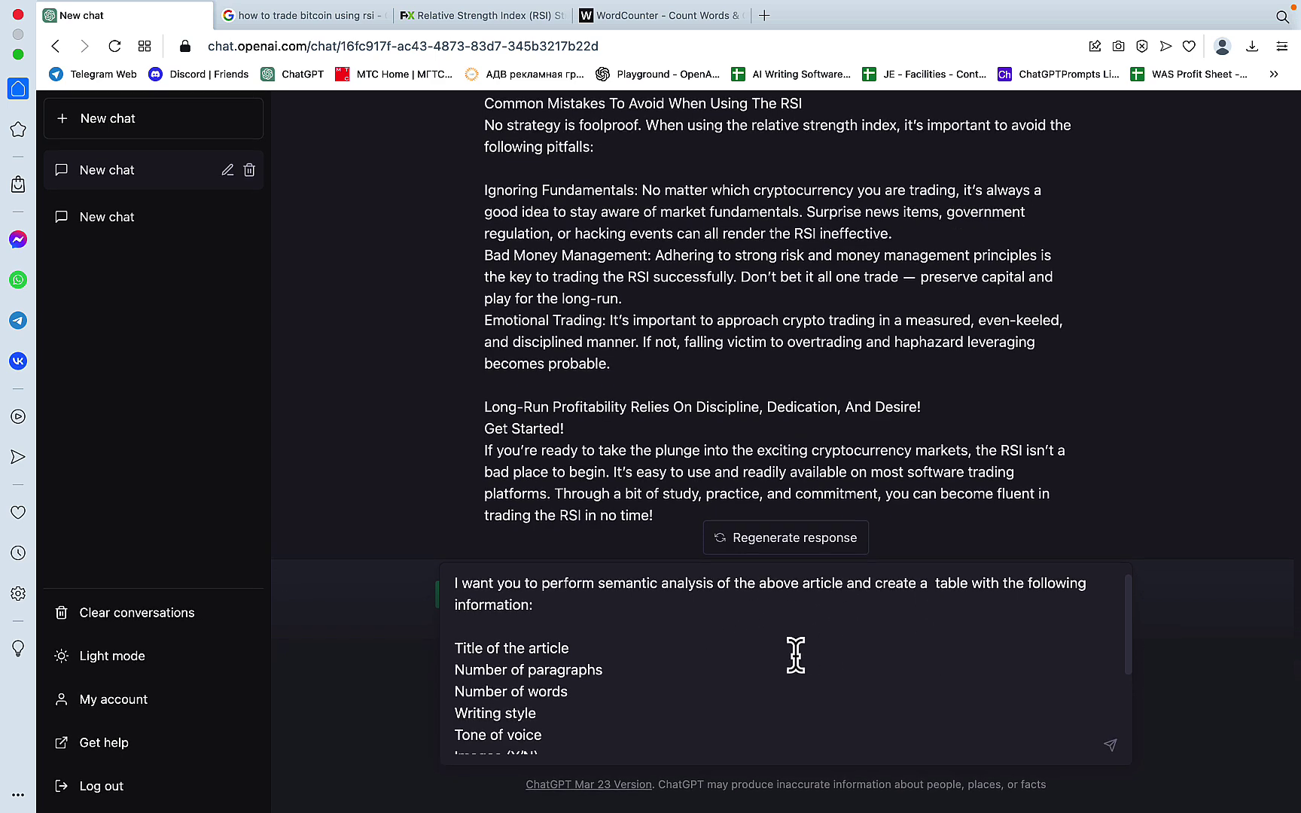
Send the semantic-analysis prompt, then reply 'go ahead then' to start the table.
scroll(787, 653, "down", 2)
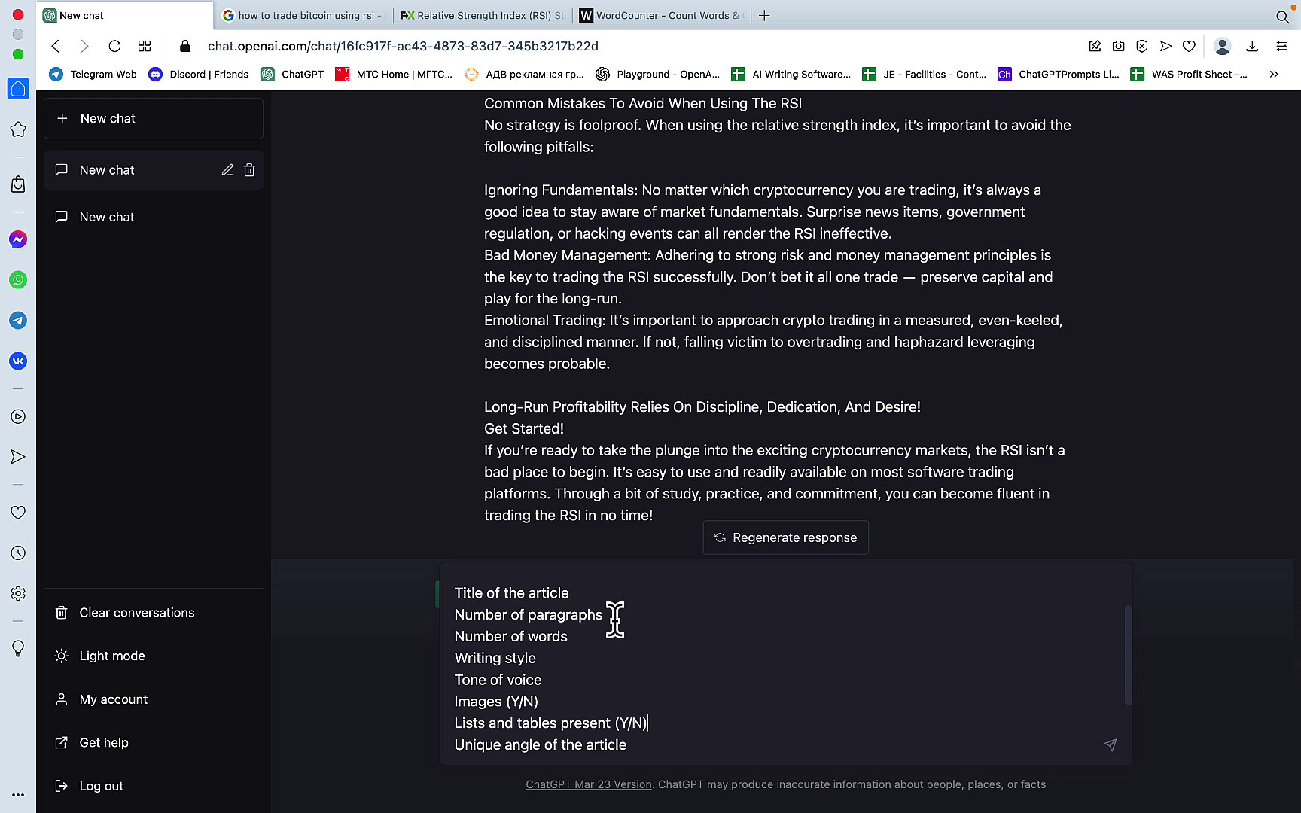
scroll(627, 652, "down", 1)
scroll(627, 652, "down", 1)
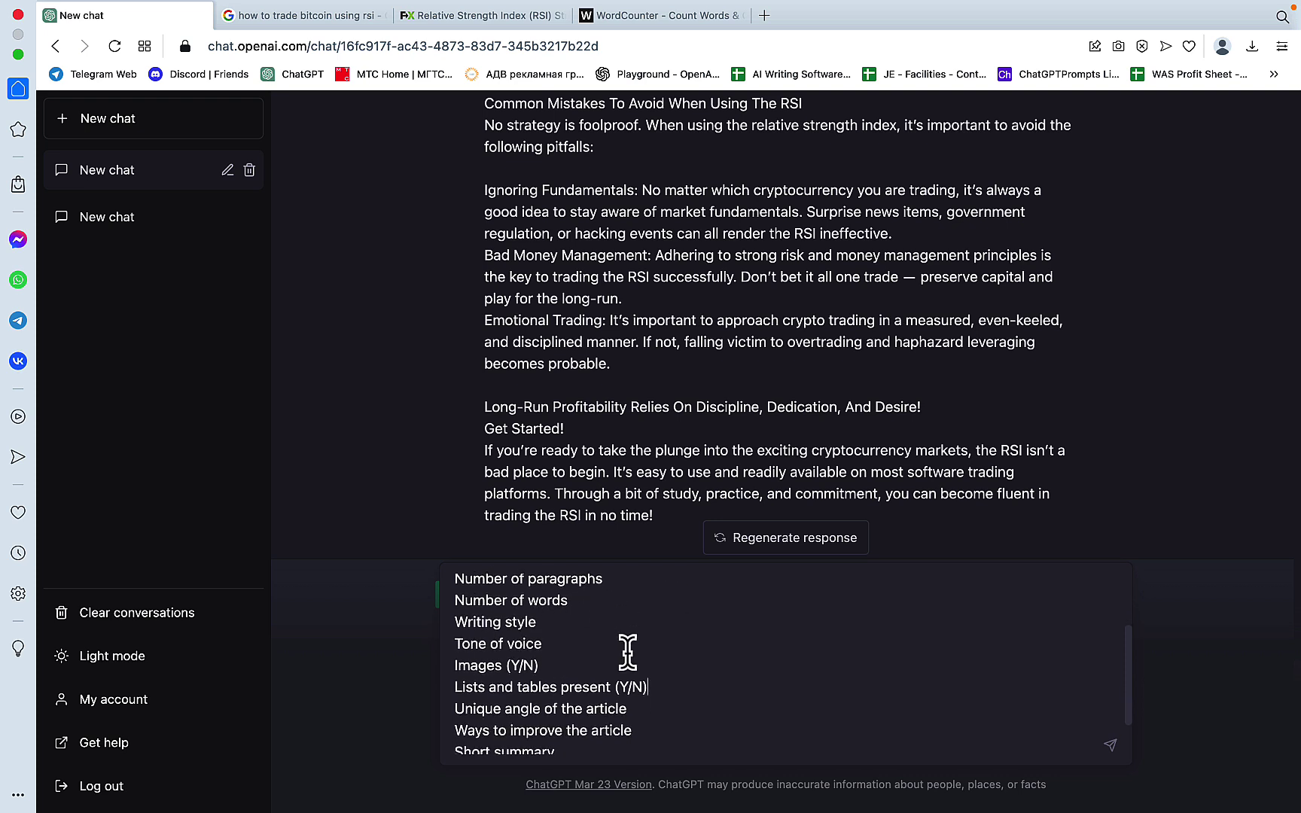
scroll(671, 654, "down", 1)
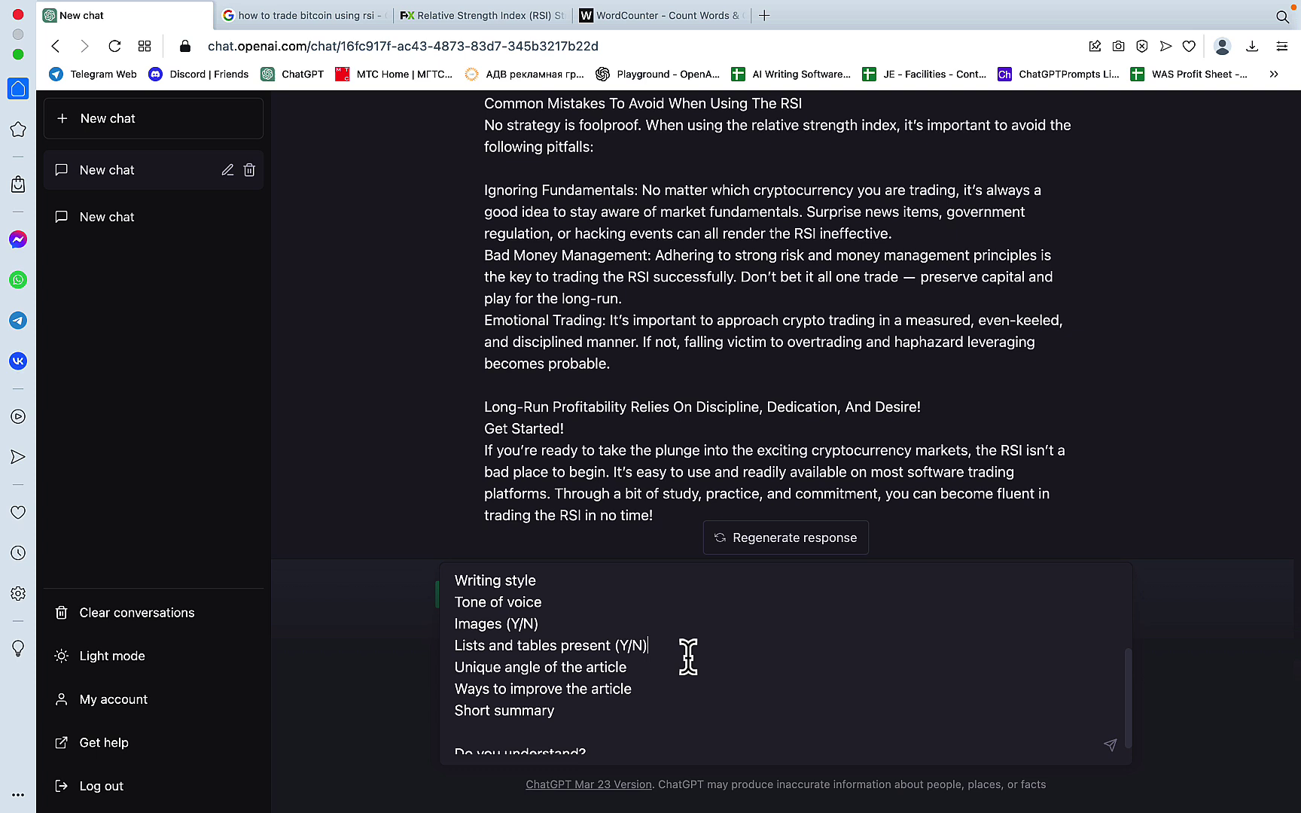
scroll(678, 642, "down", 1)
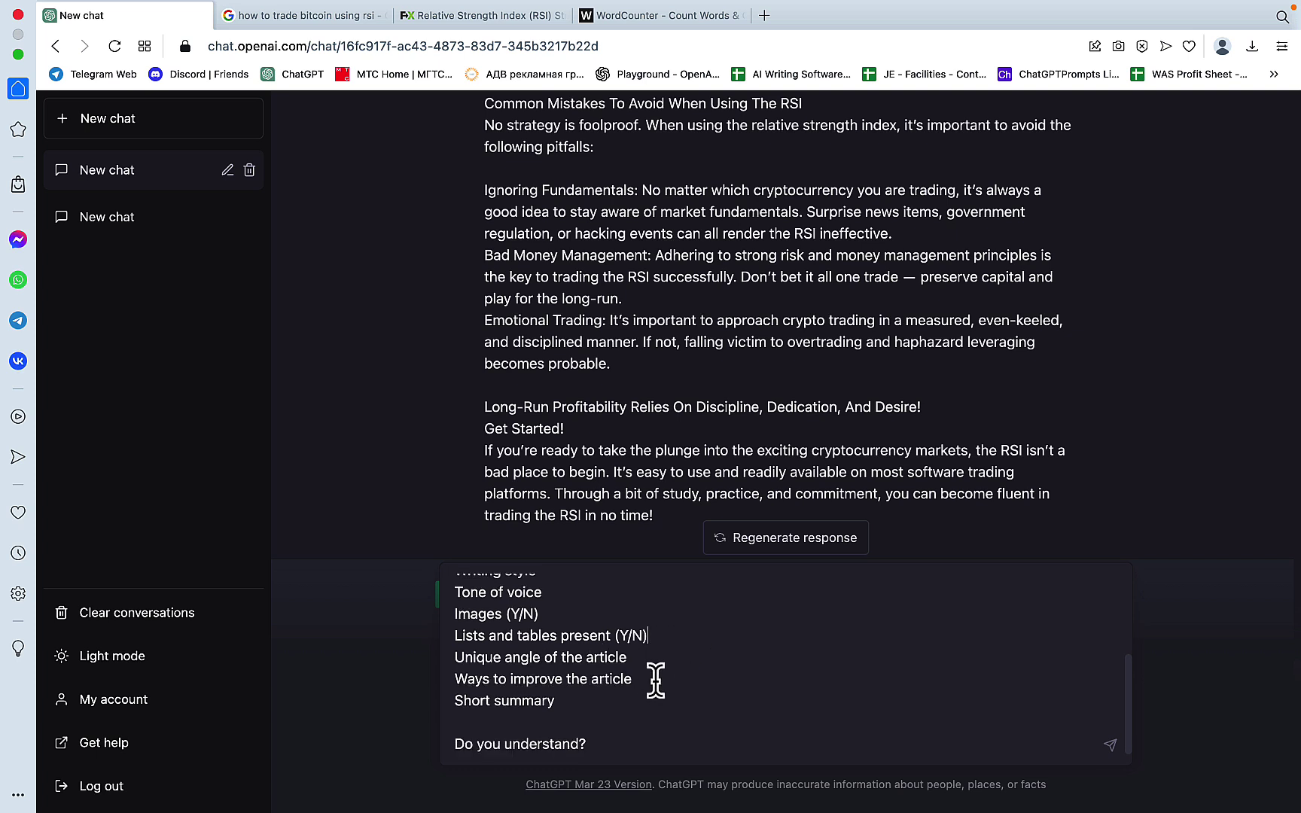
key("Return")
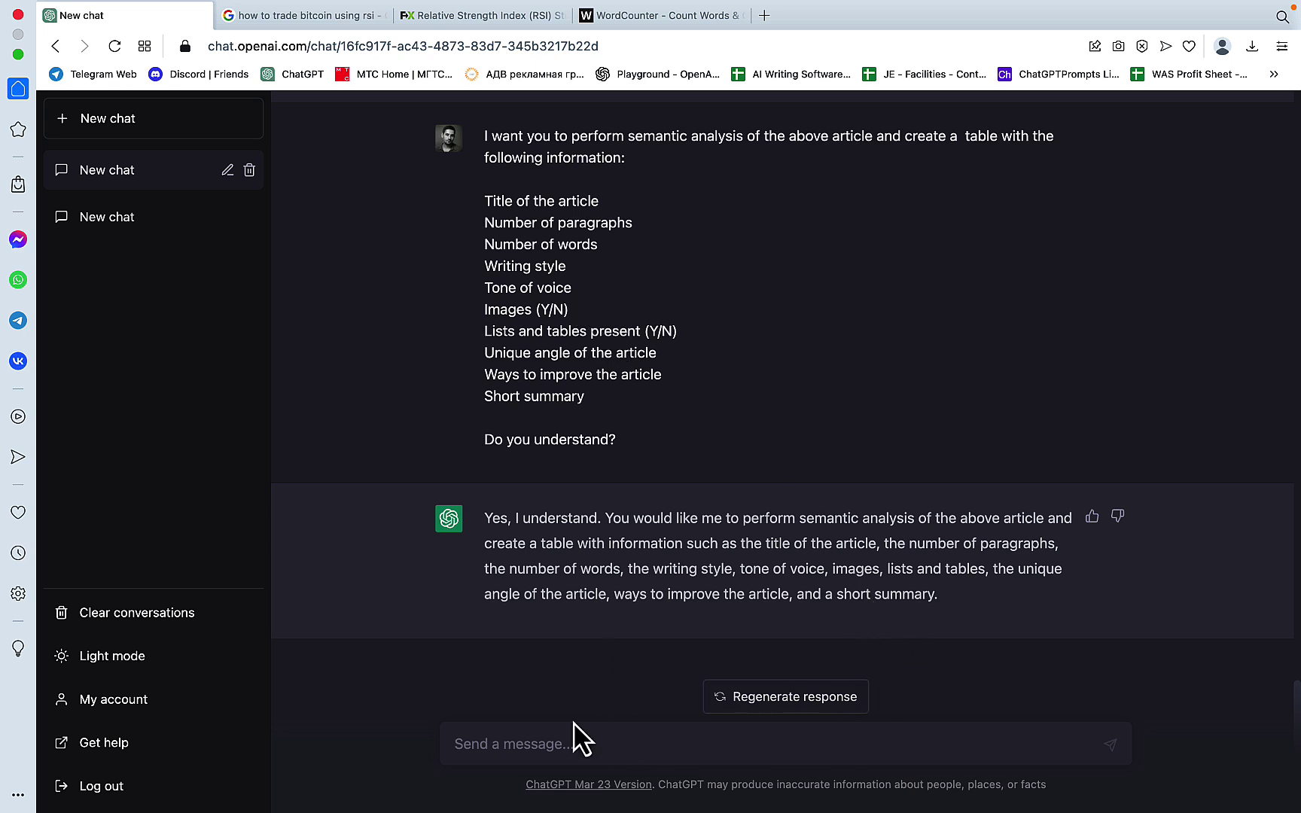
type("go ahead then")
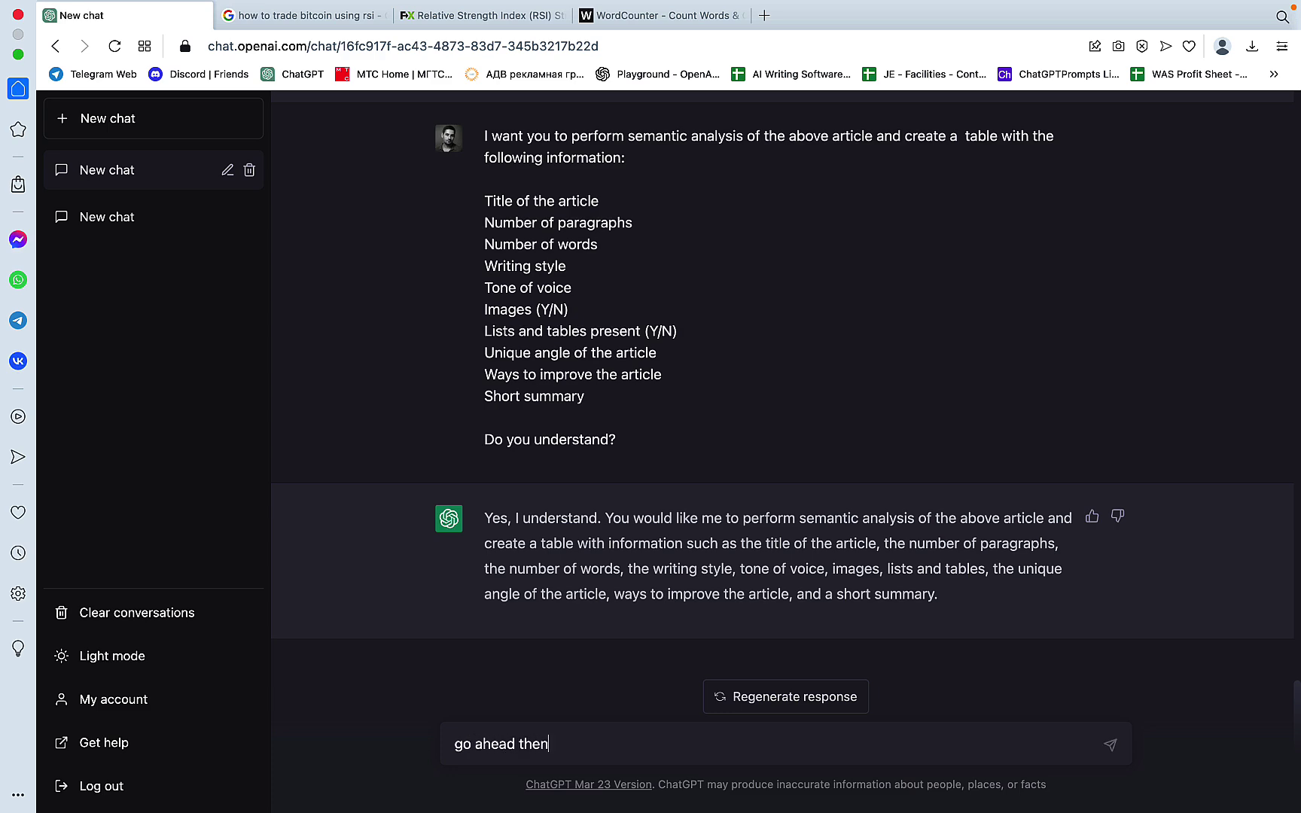
key("Return")
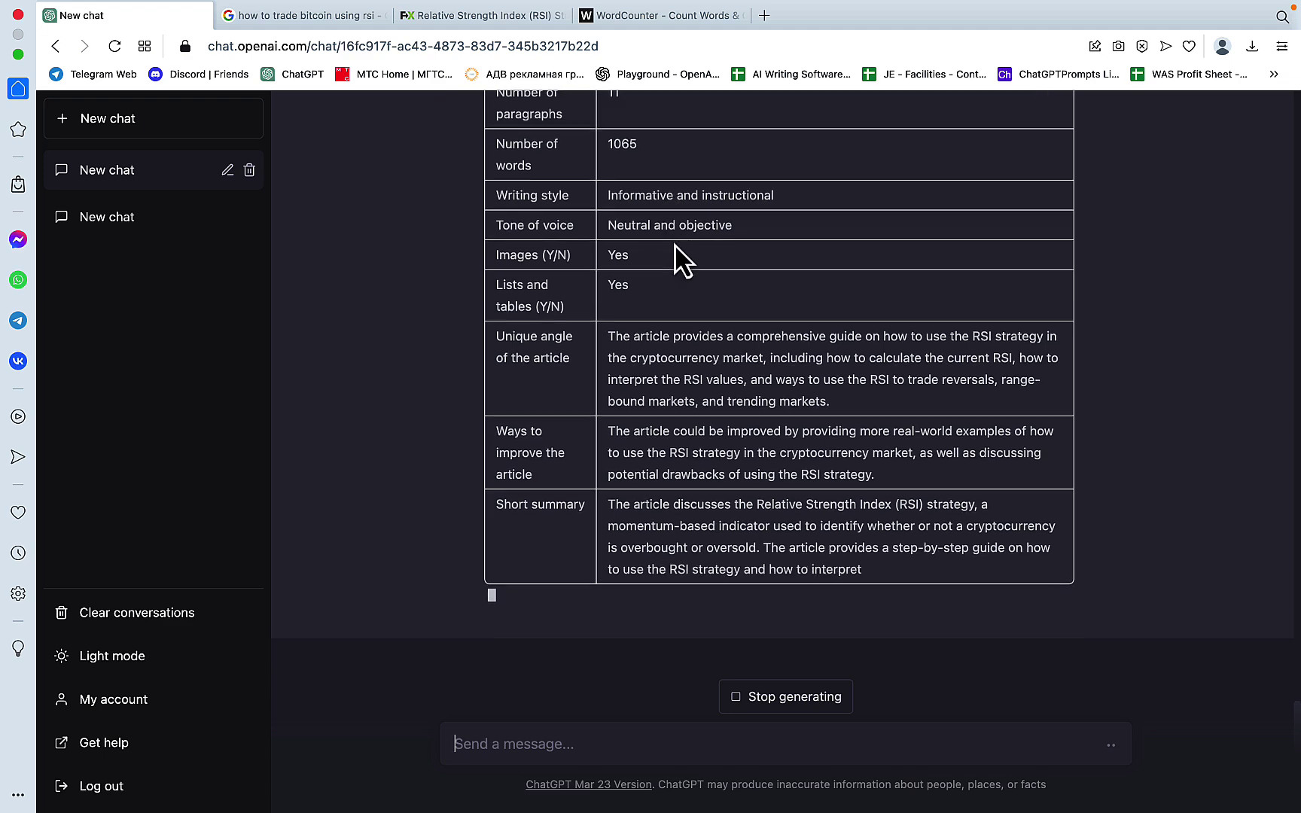
Scroll through the finished analysis table from the article title down to the short summary.
scroll(777, 343, "up", 3)
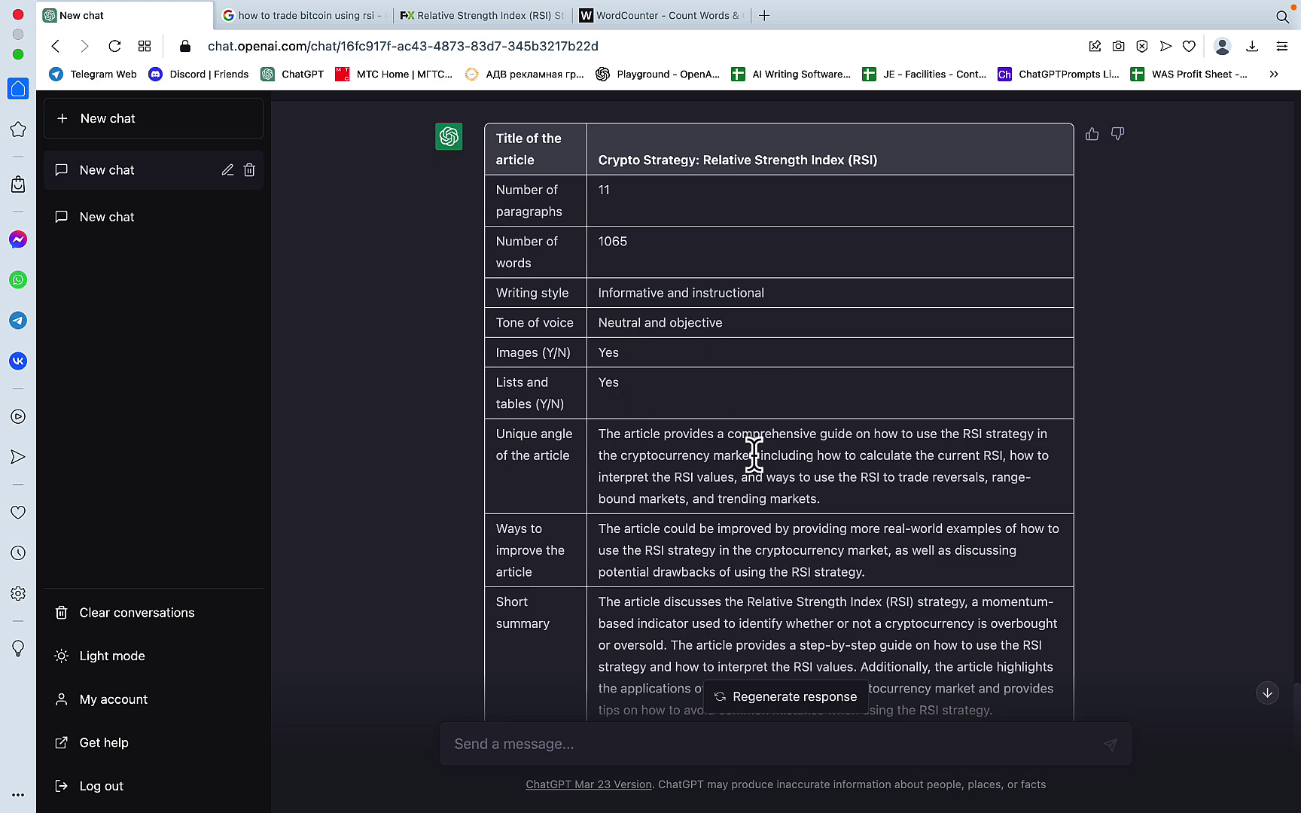
scroll(752, 456, "down", 1)
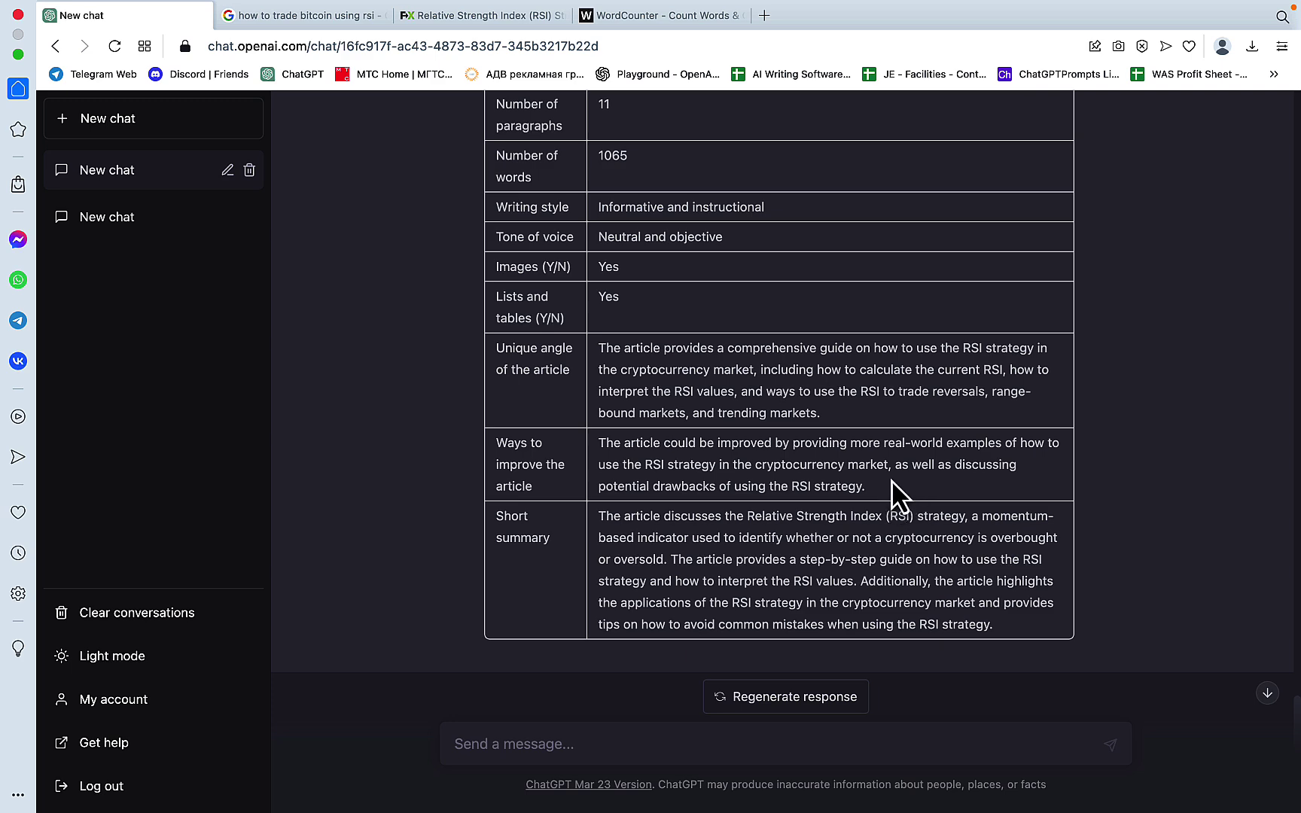
scroll(895, 485, "down", 1)
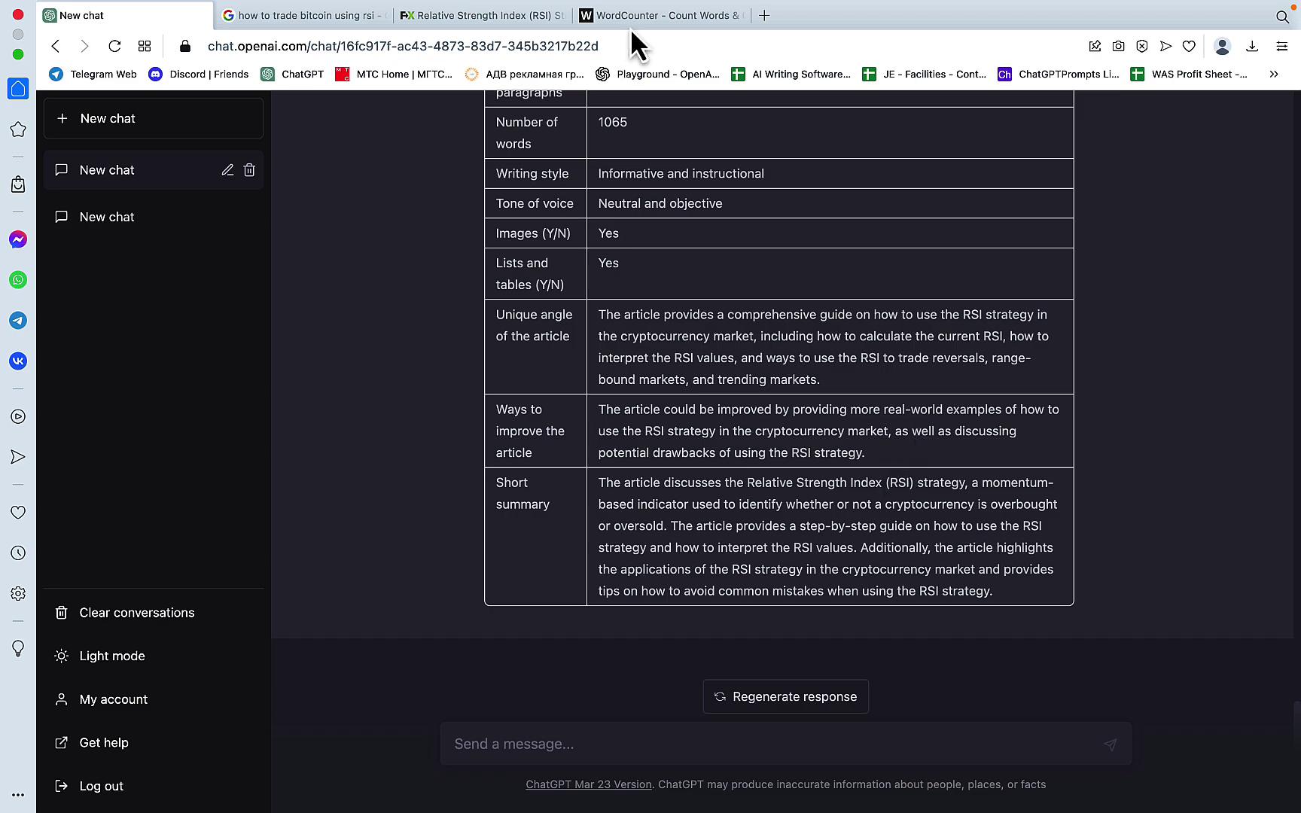
Bring up the FXLeaders RSI article and clear the text highlight on it.
left_click(471, 15)
left_click(560, 386)
key("ctrl+Tab")
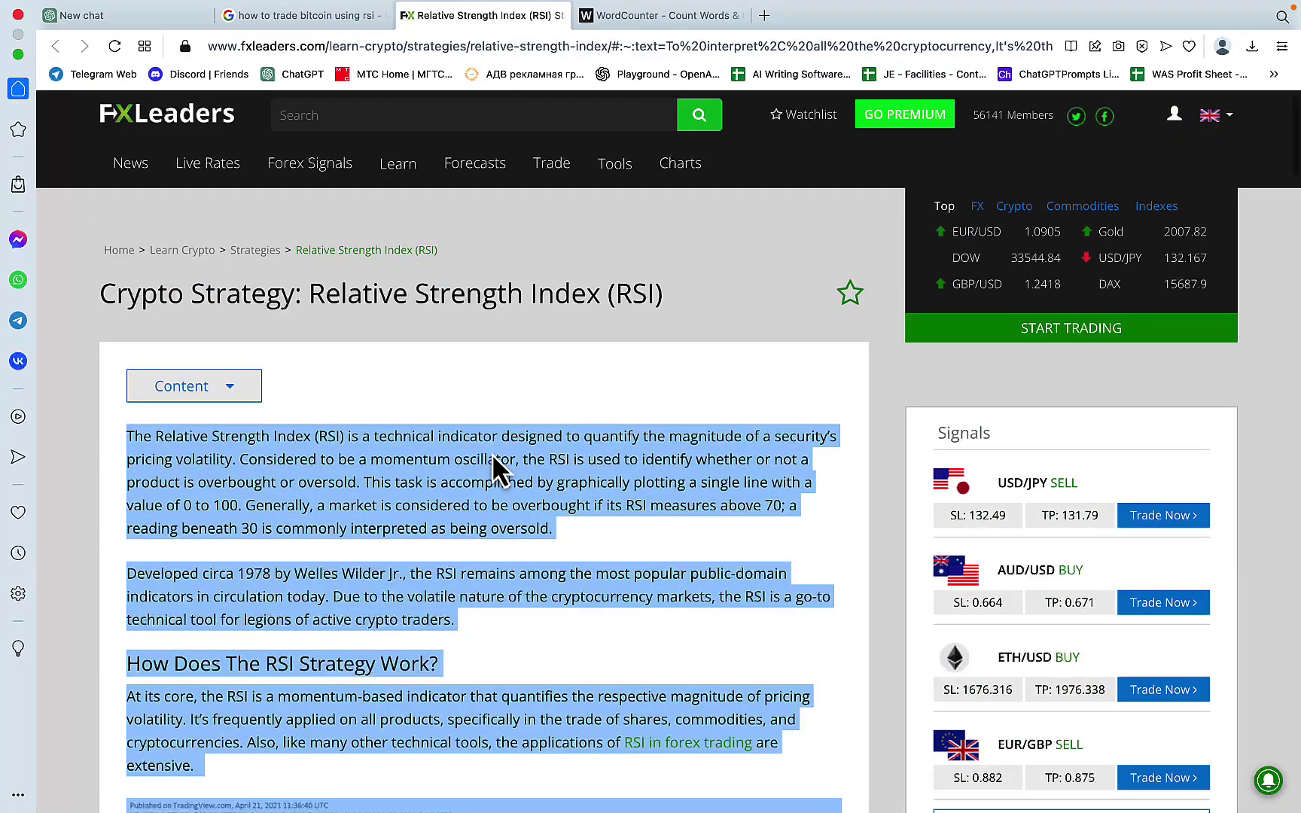
scroll(492, 453, "up", 10)
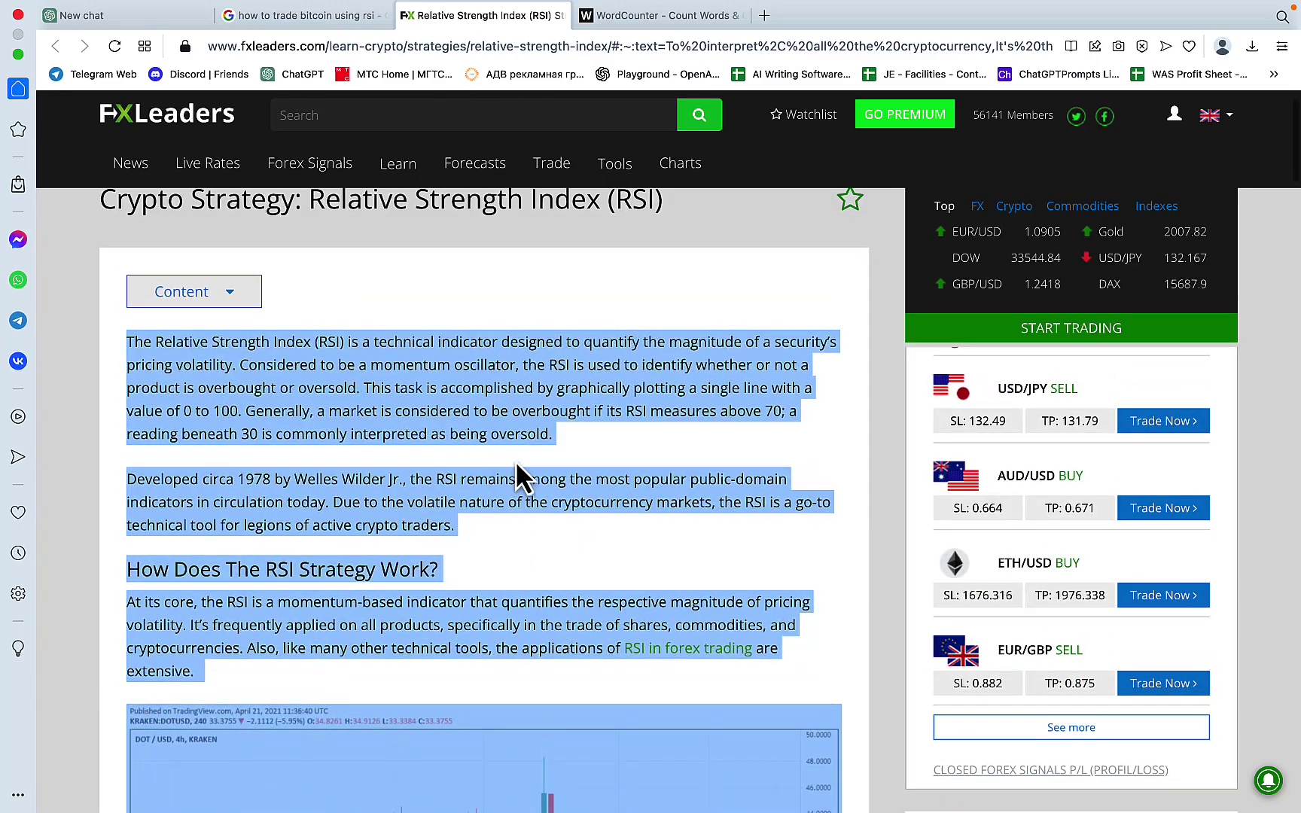
left_click(356, 339)
Browse the article's contents list and jump to the Things To Watch For section.
left_click(210, 294)
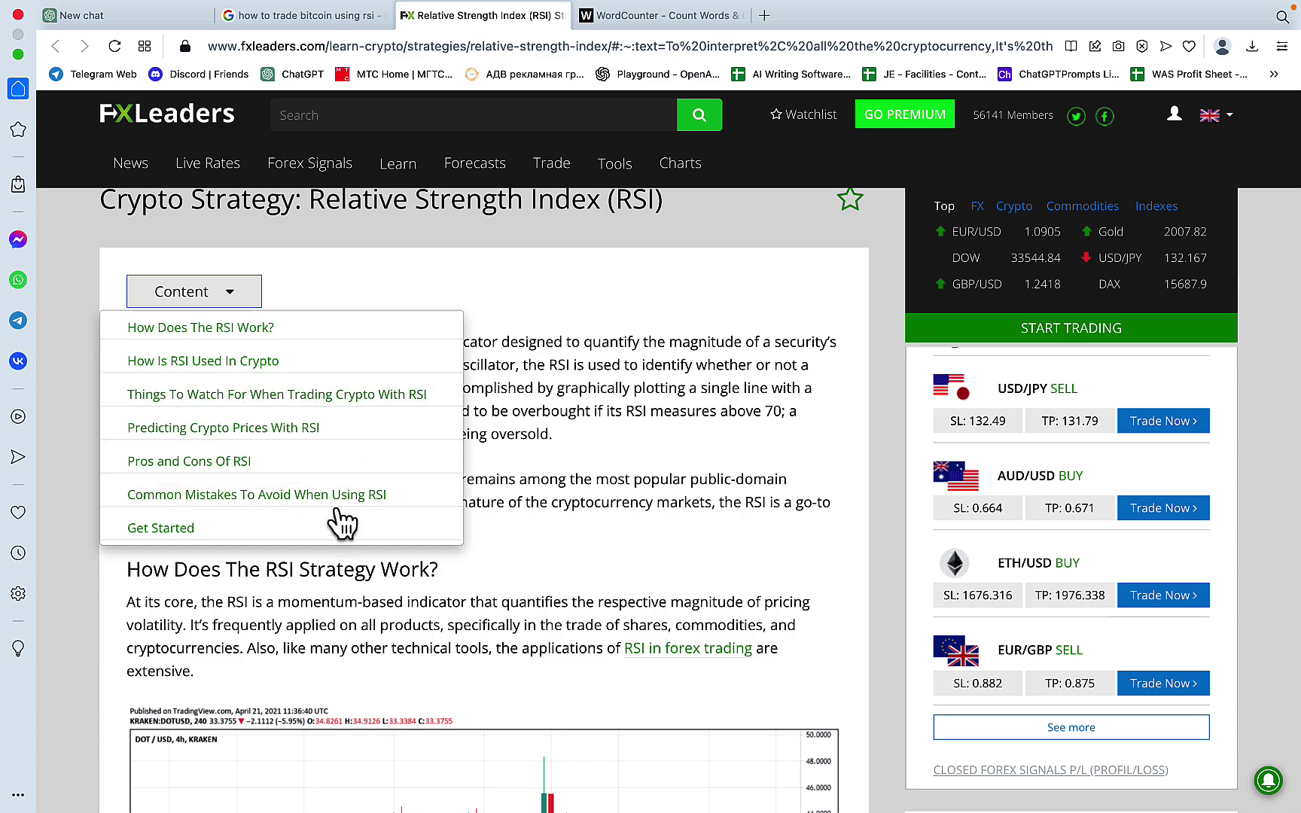
scroll(335, 497, "down", 5)
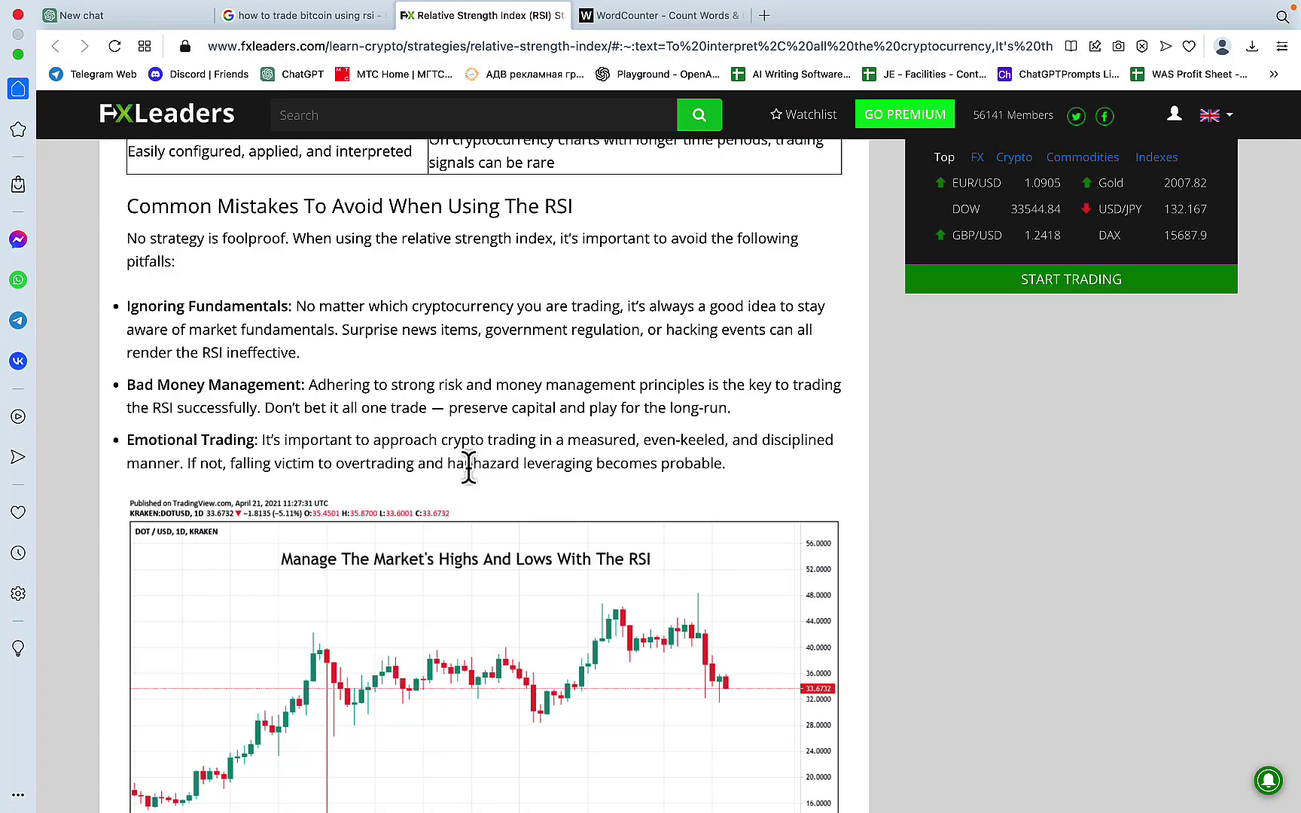
scroll(468, 470, "up", 15)
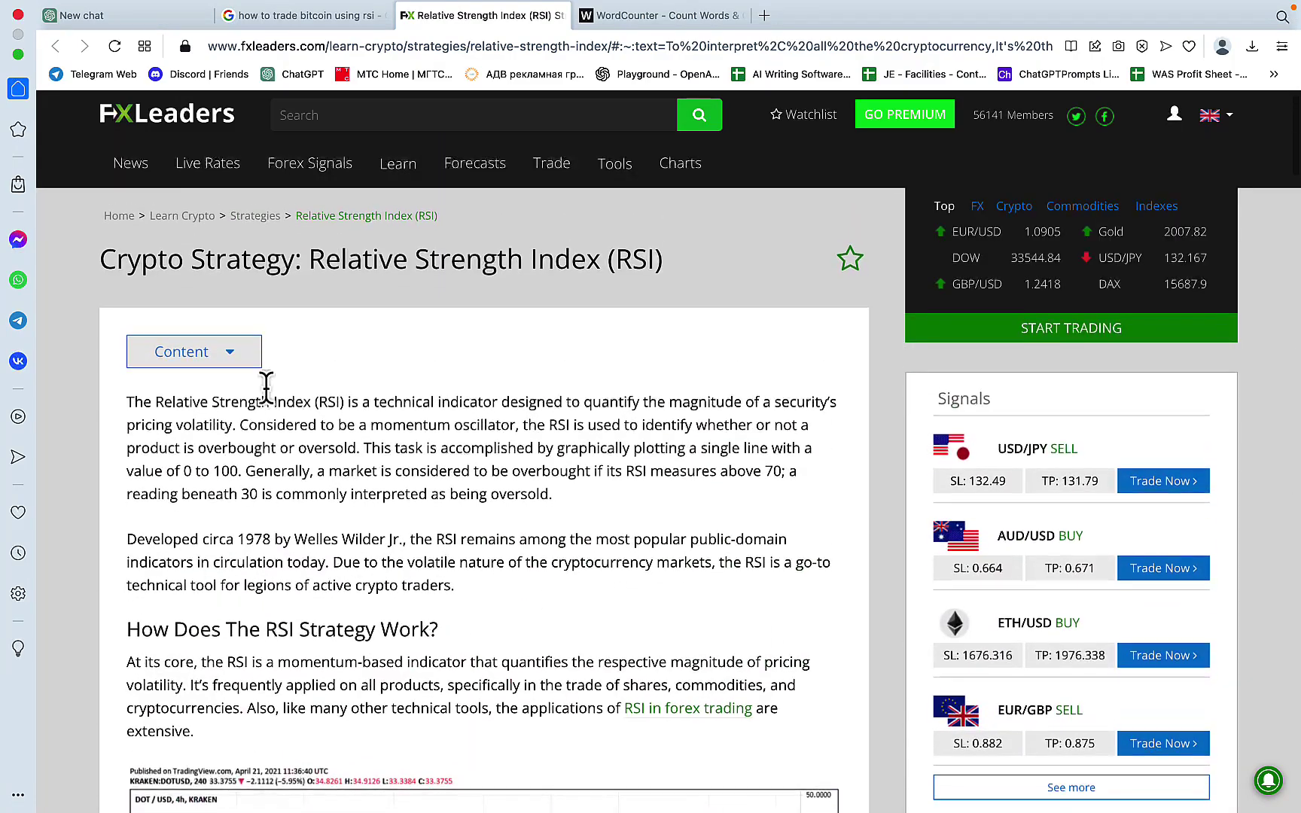
left_click(245, 360)
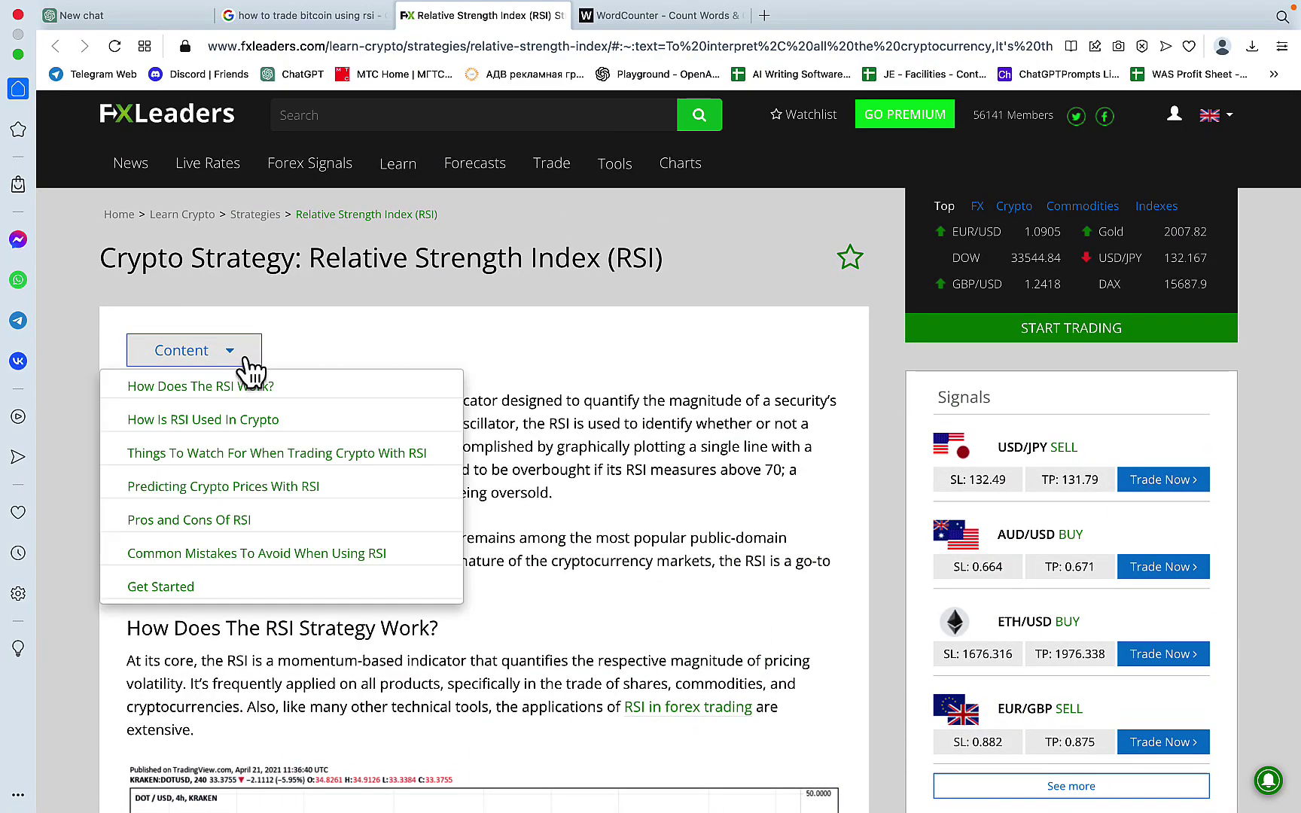
left_click(235, 454)
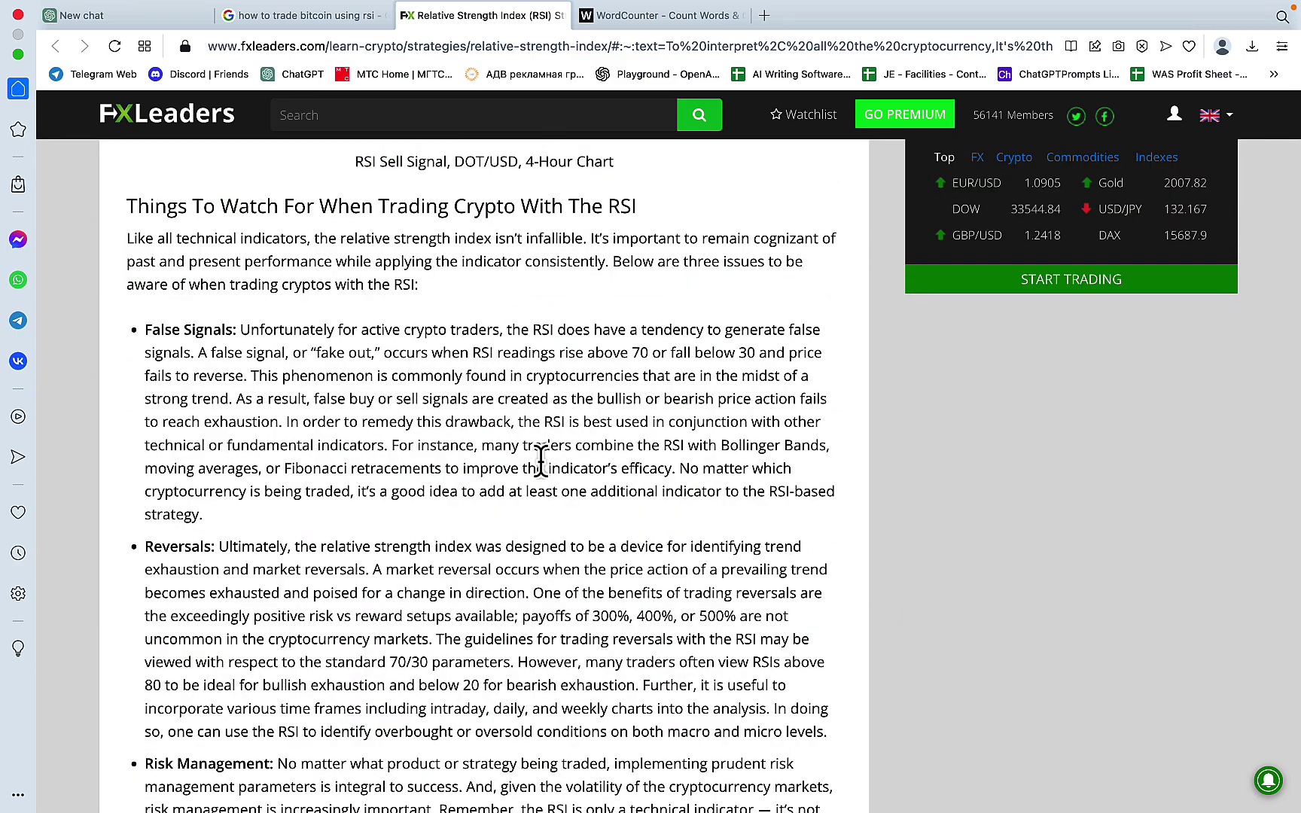
scroll(541, 459, "down", 4)
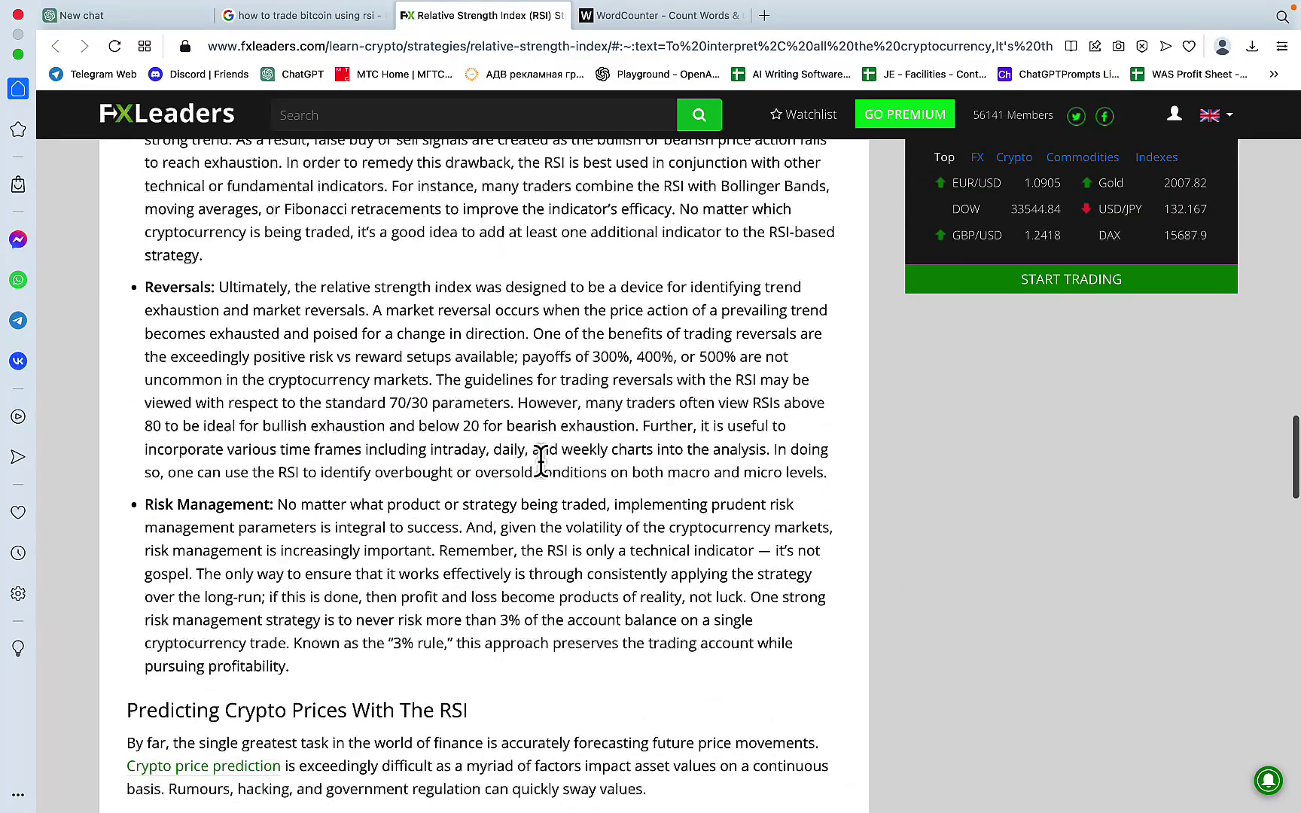
scroll(541, 459, "down", 3)
scroll(346, 282, "down", 5)
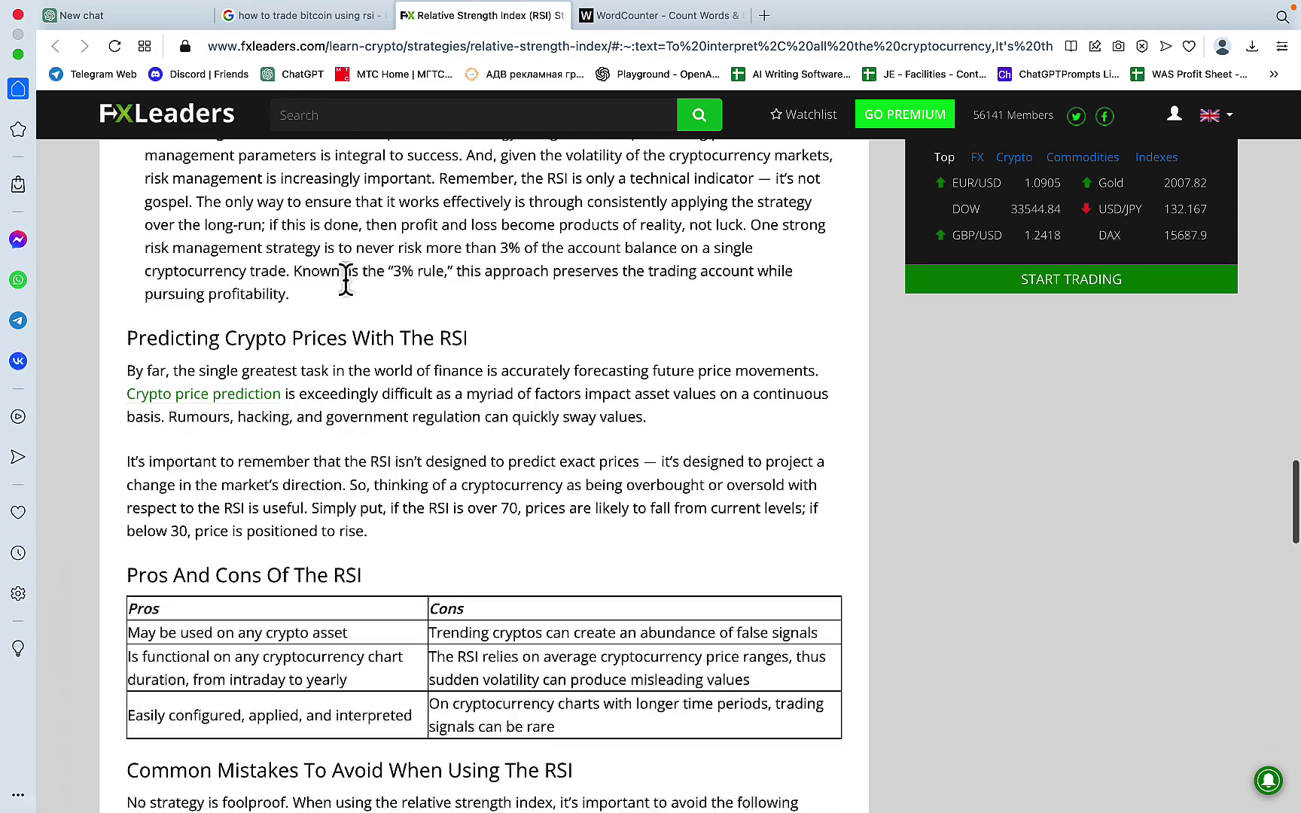
Ask ChatGPT: 'based on the above suggest 10 ideas on how to improve the article'.
left_click(167, 15)
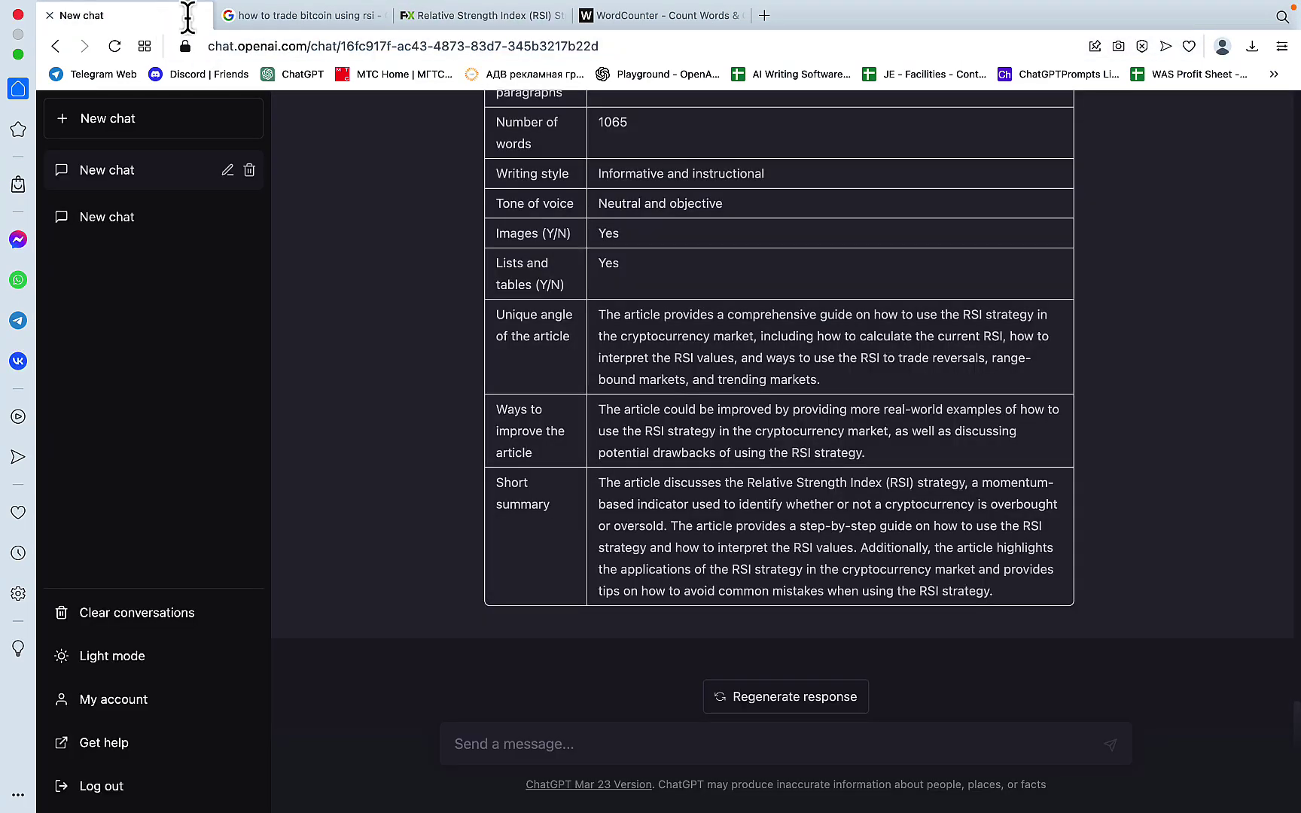
scroll(834, 380, "up", 2)
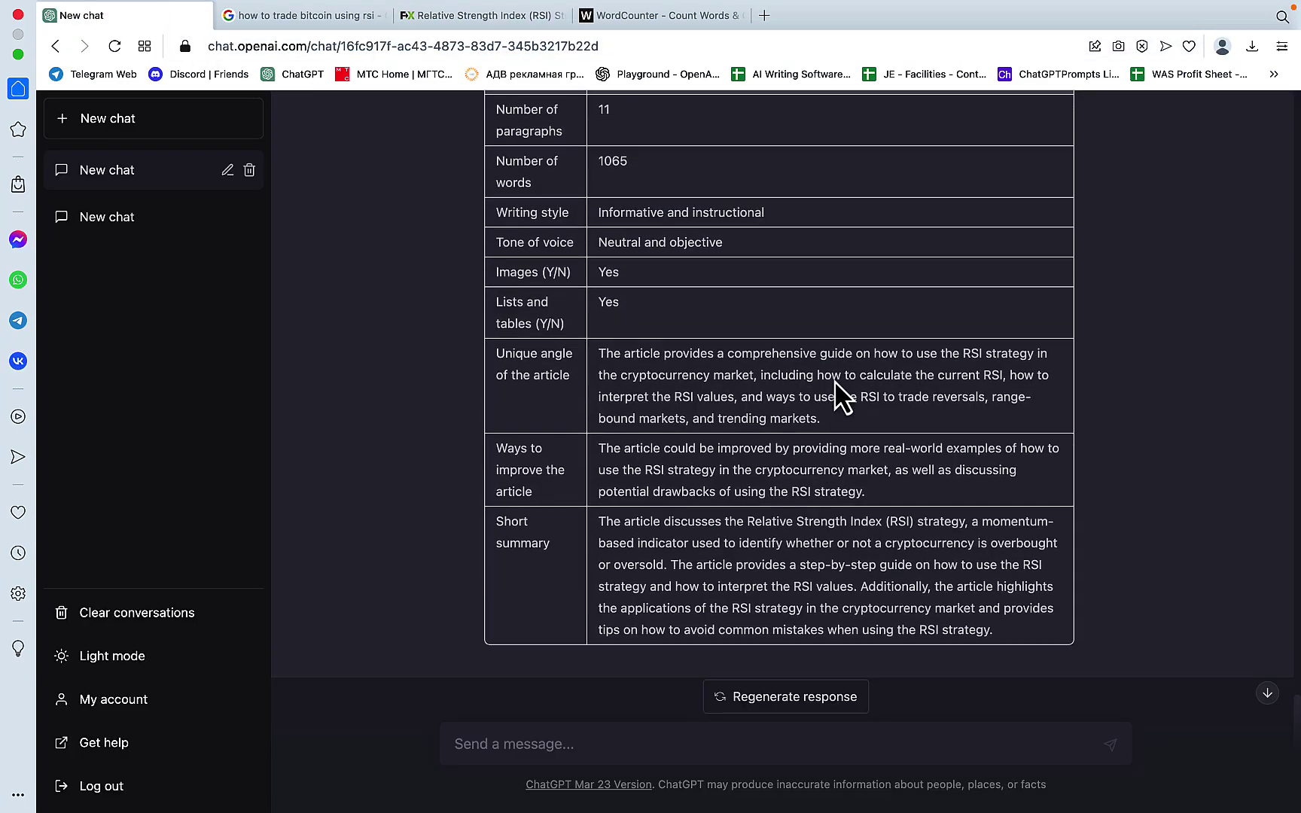
scroll(834, 380, "down", 2)
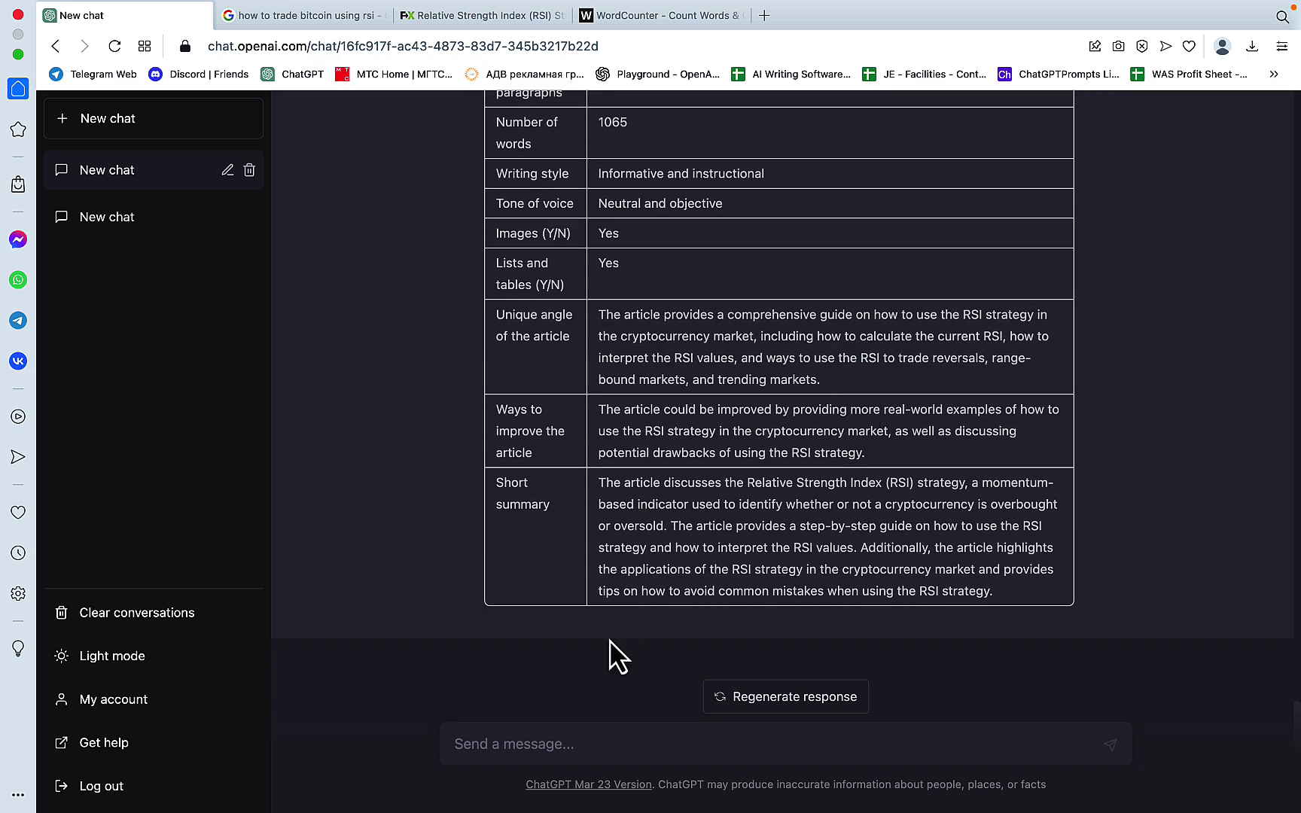
left_click(512, 743)
type("based on the above sug")
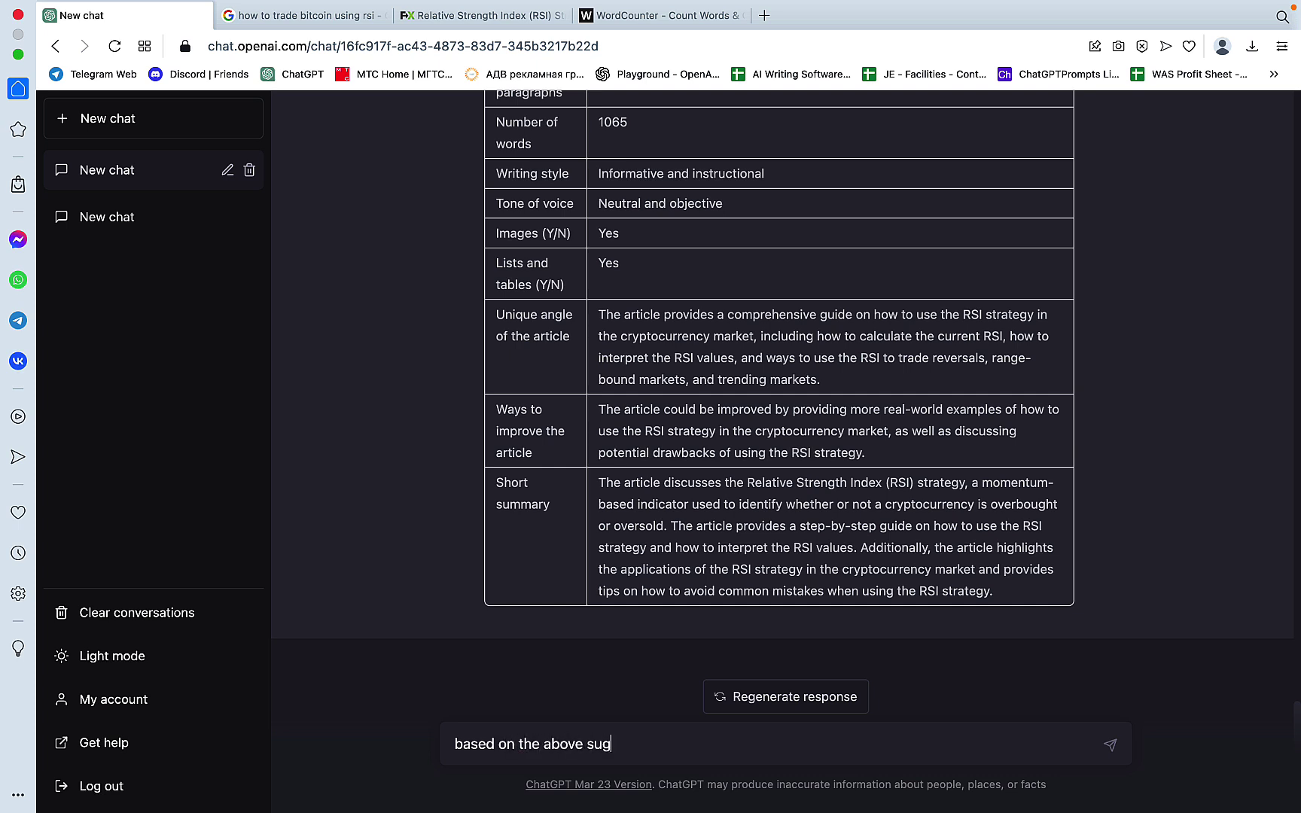
type("gest 10 ideas on h")
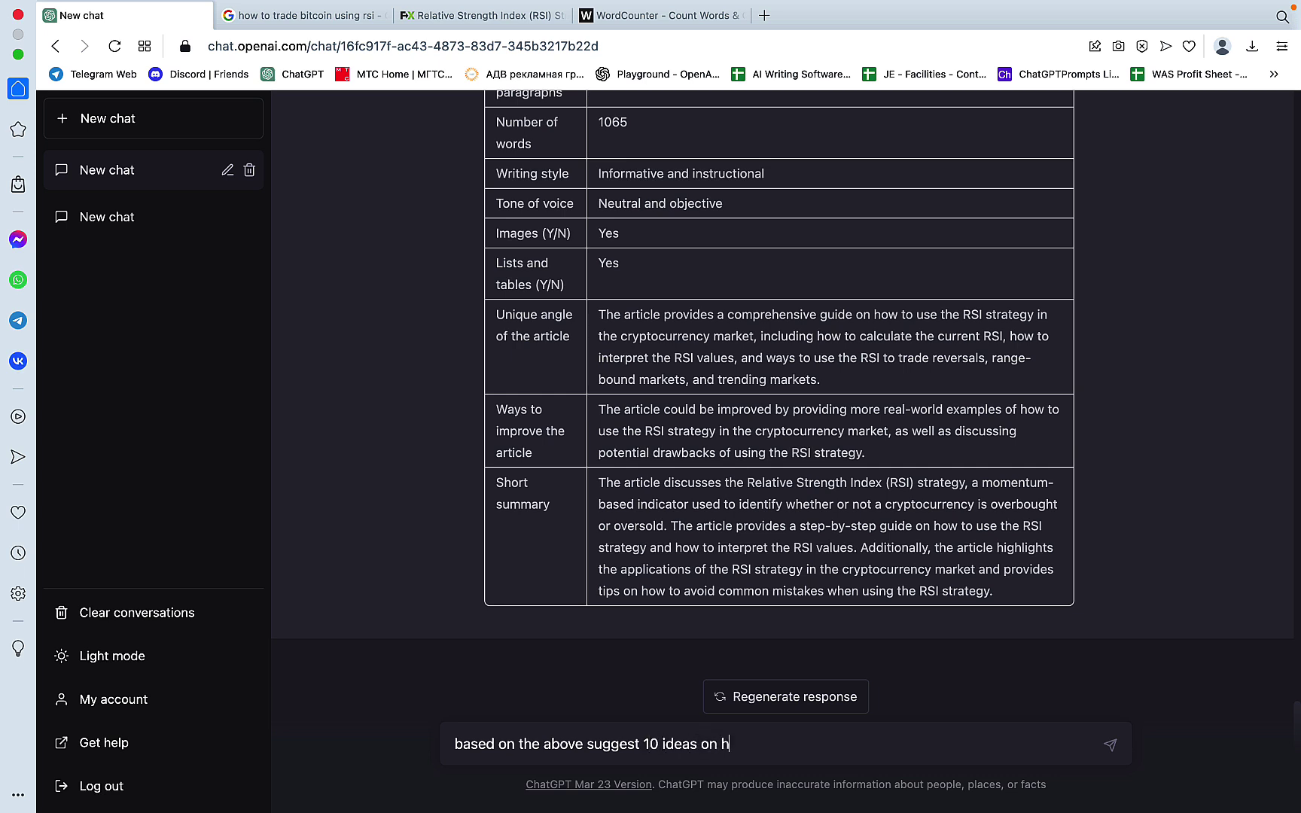
type("ow to improve the article")
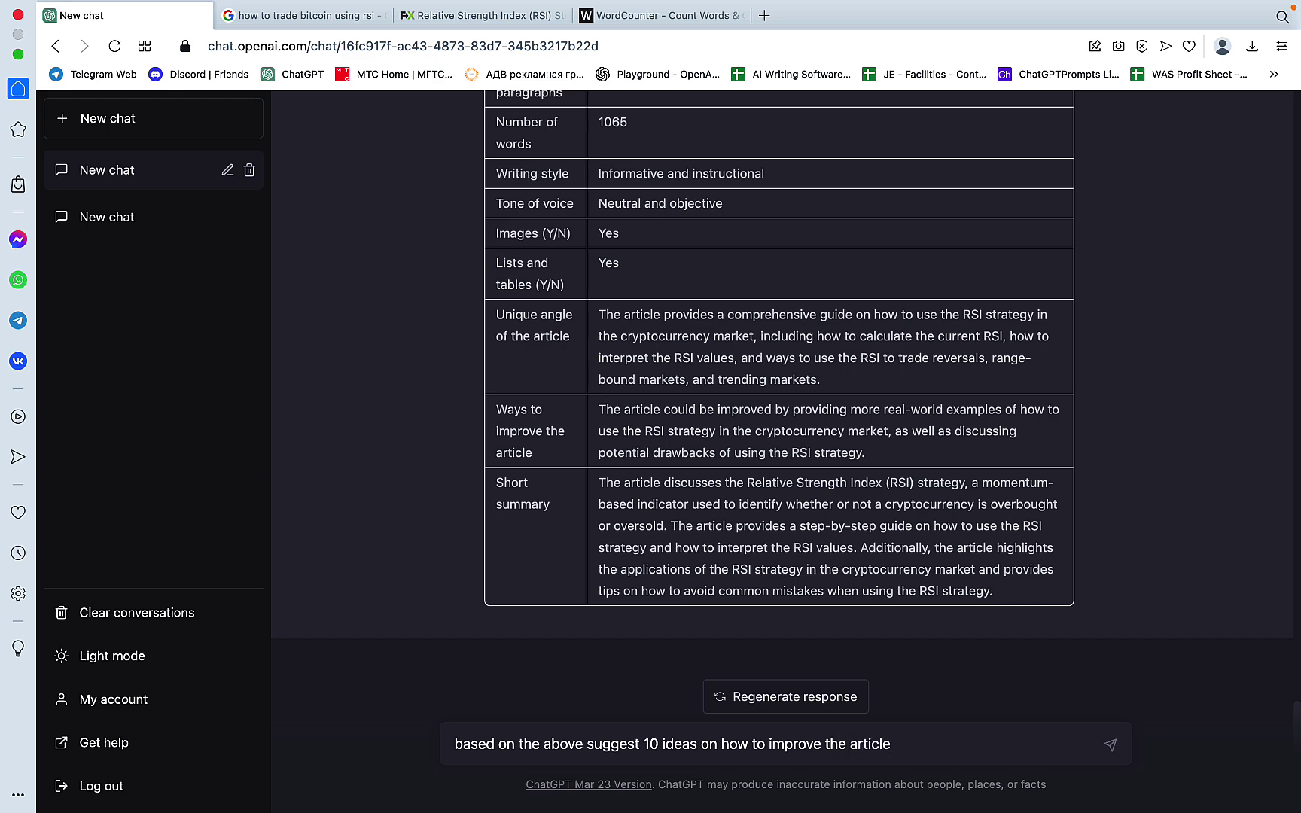
key("Return")
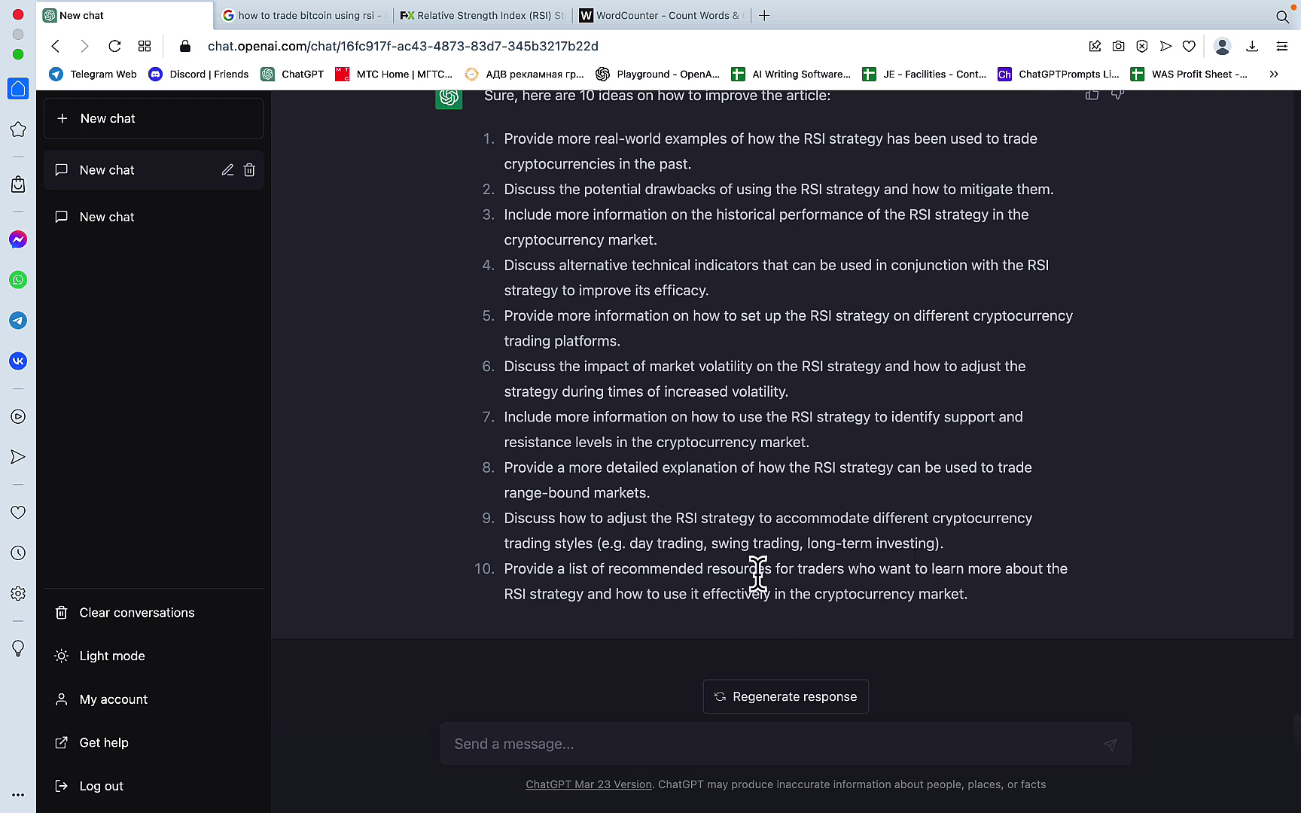
Request a comprehensive article outline for the topic 'How to trade bitcoin using RSI'.
left_click(587, 745)
type("based on all of ")
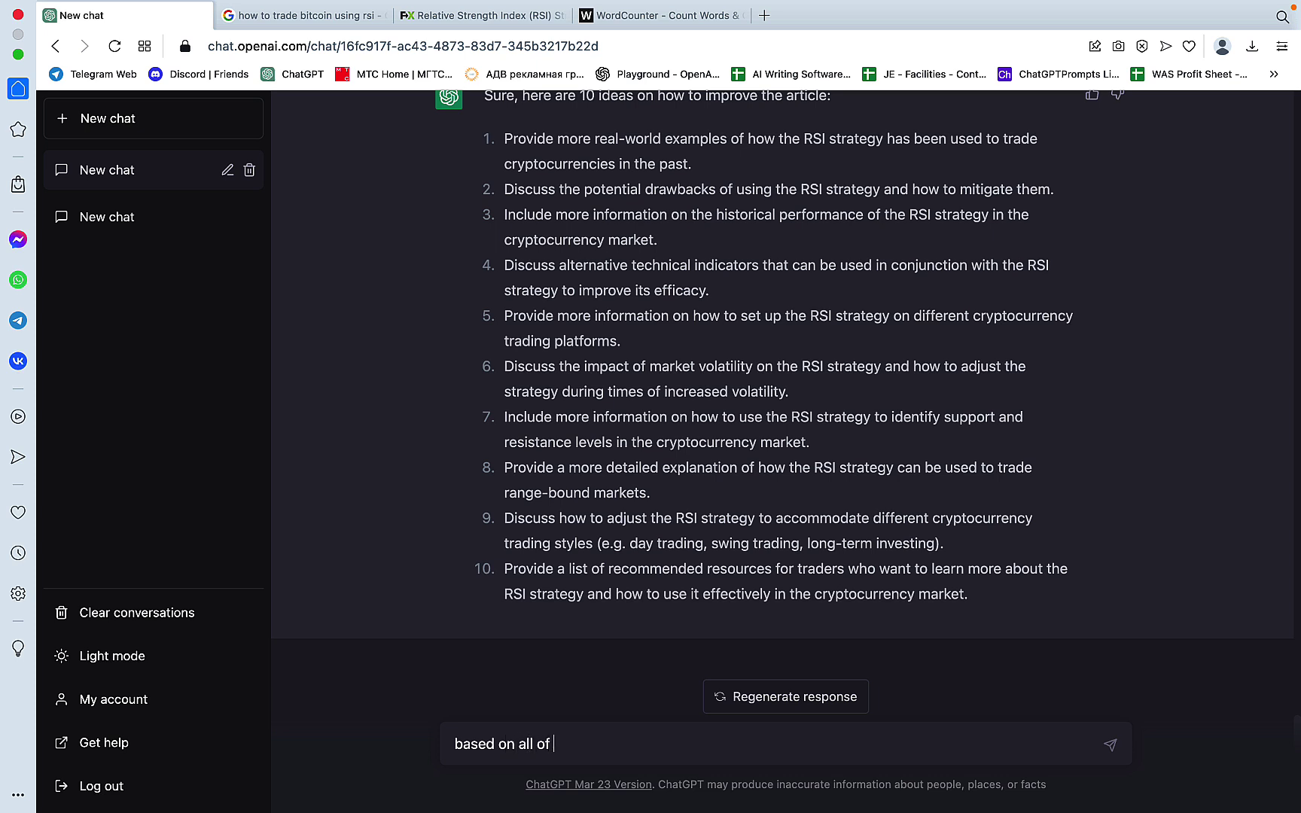
type("the above suggest a co")
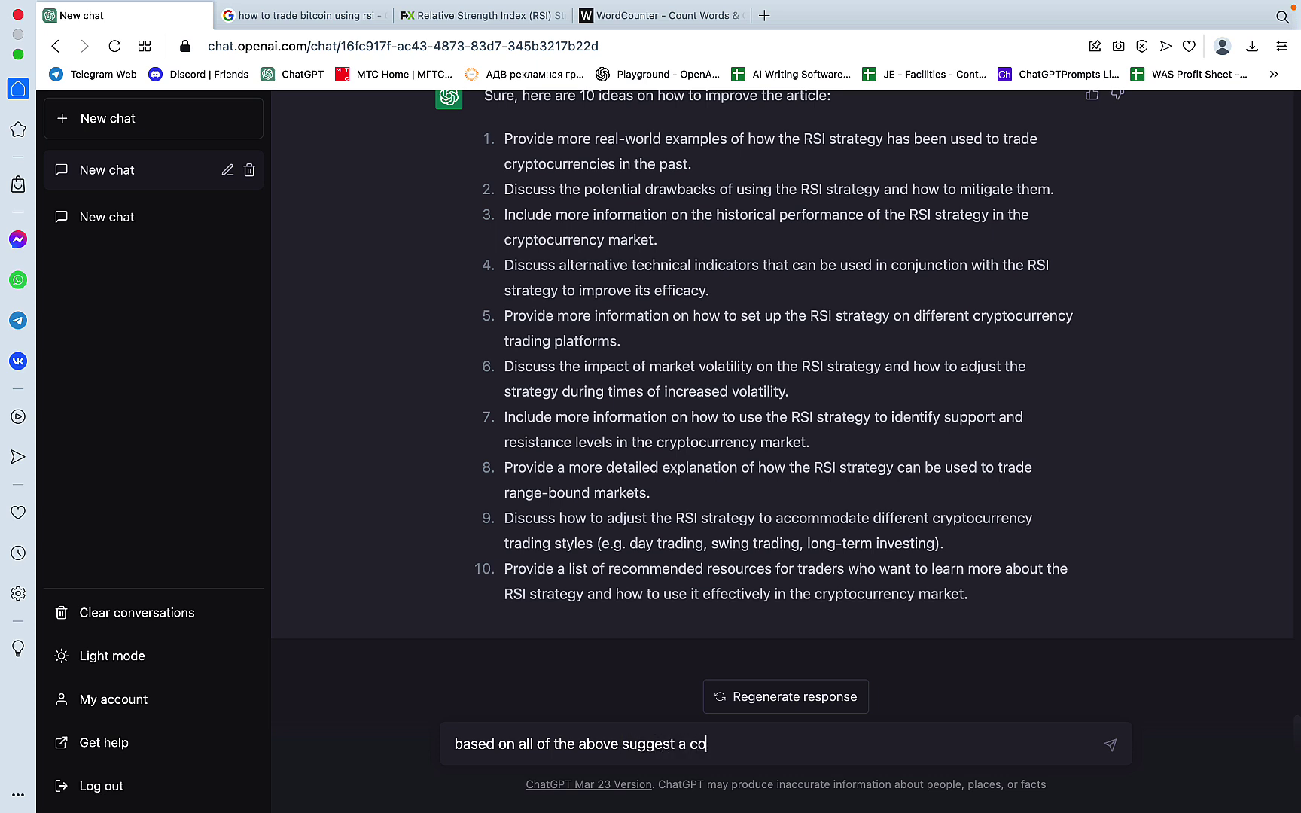
type("mrehensive article ou")
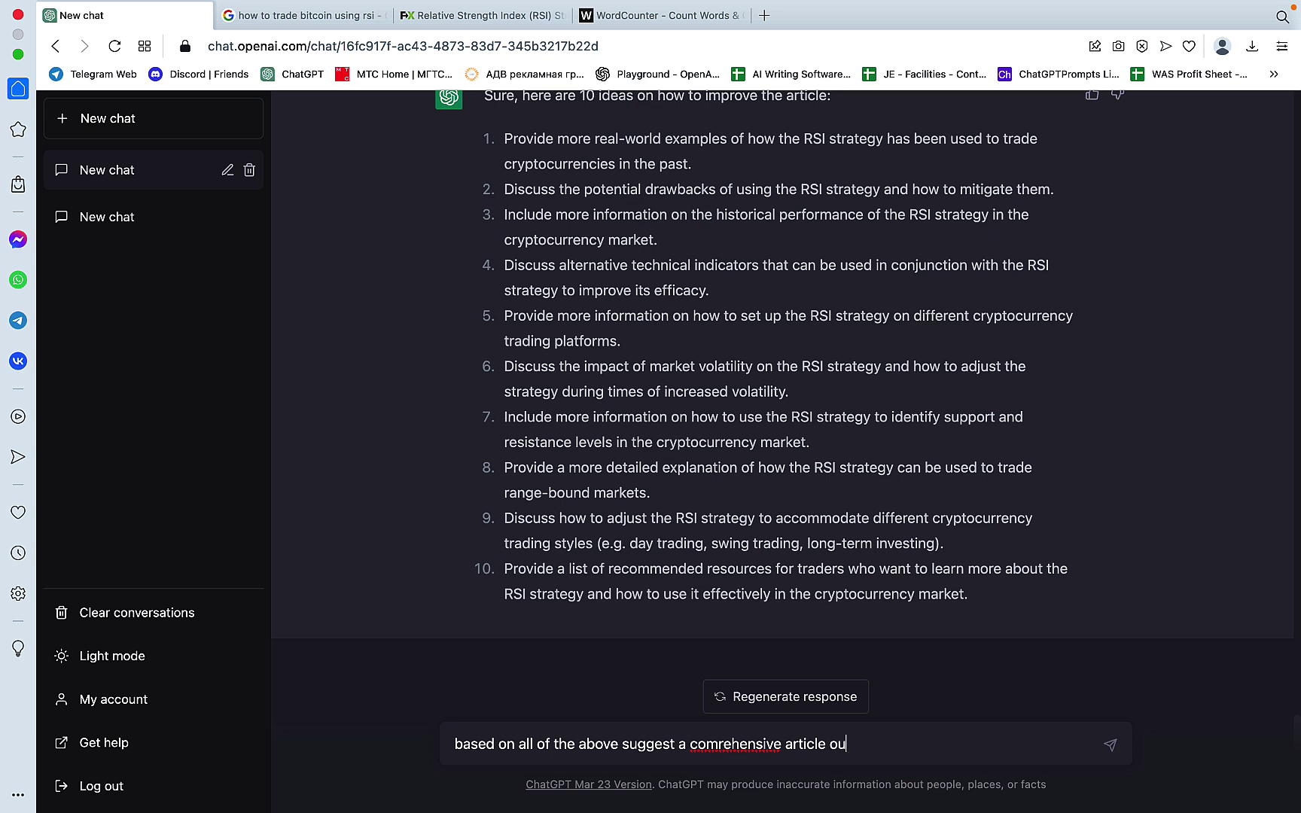
type("tline for the topic of")
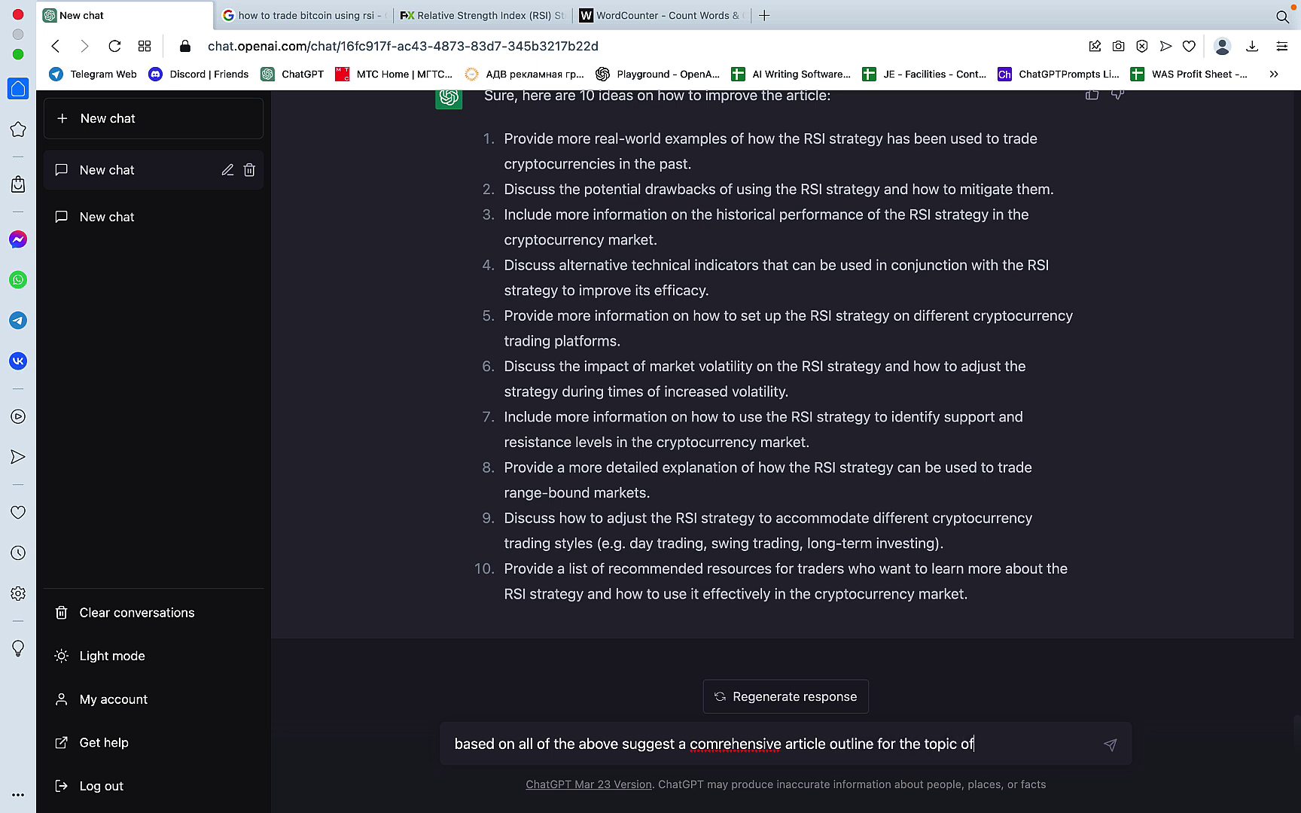
type(": \"How to trade bitcoin using rsi\"")
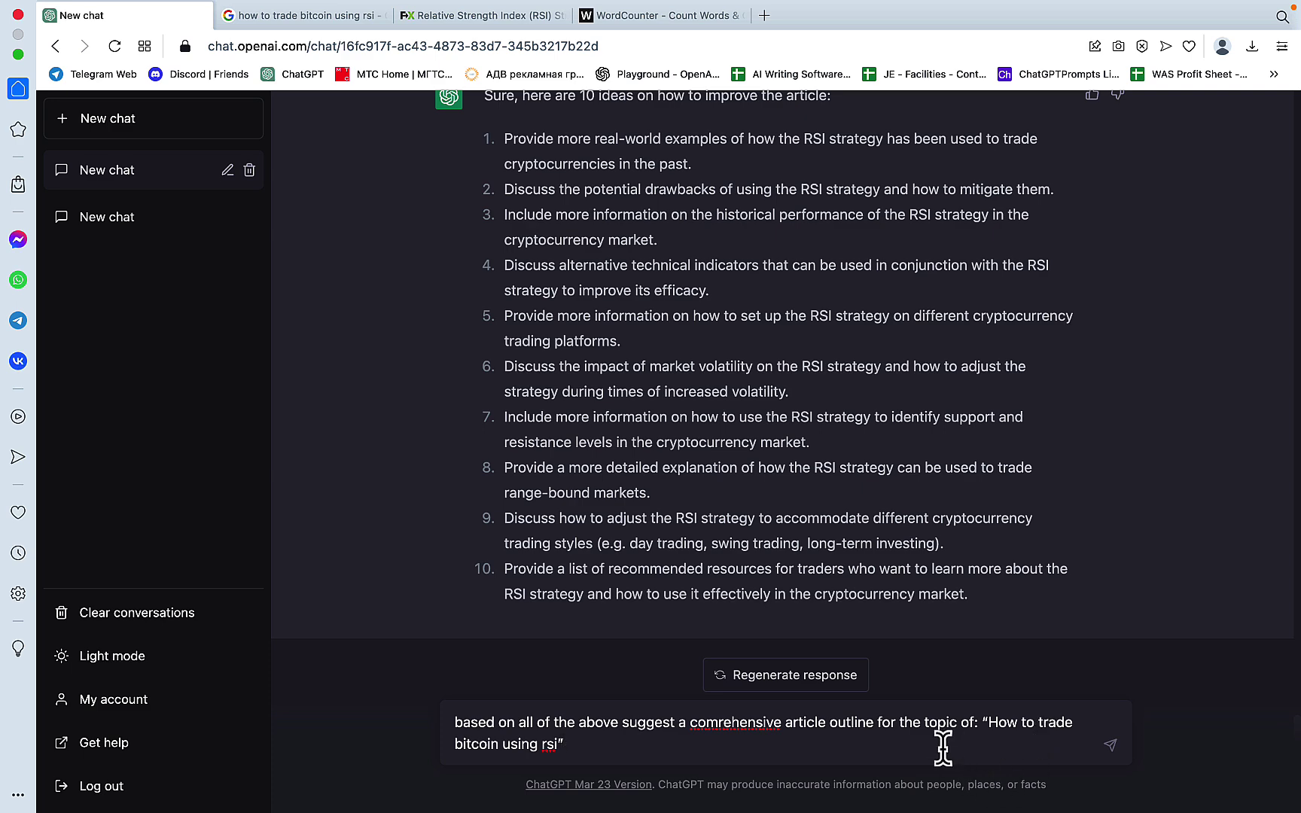
key("Return")
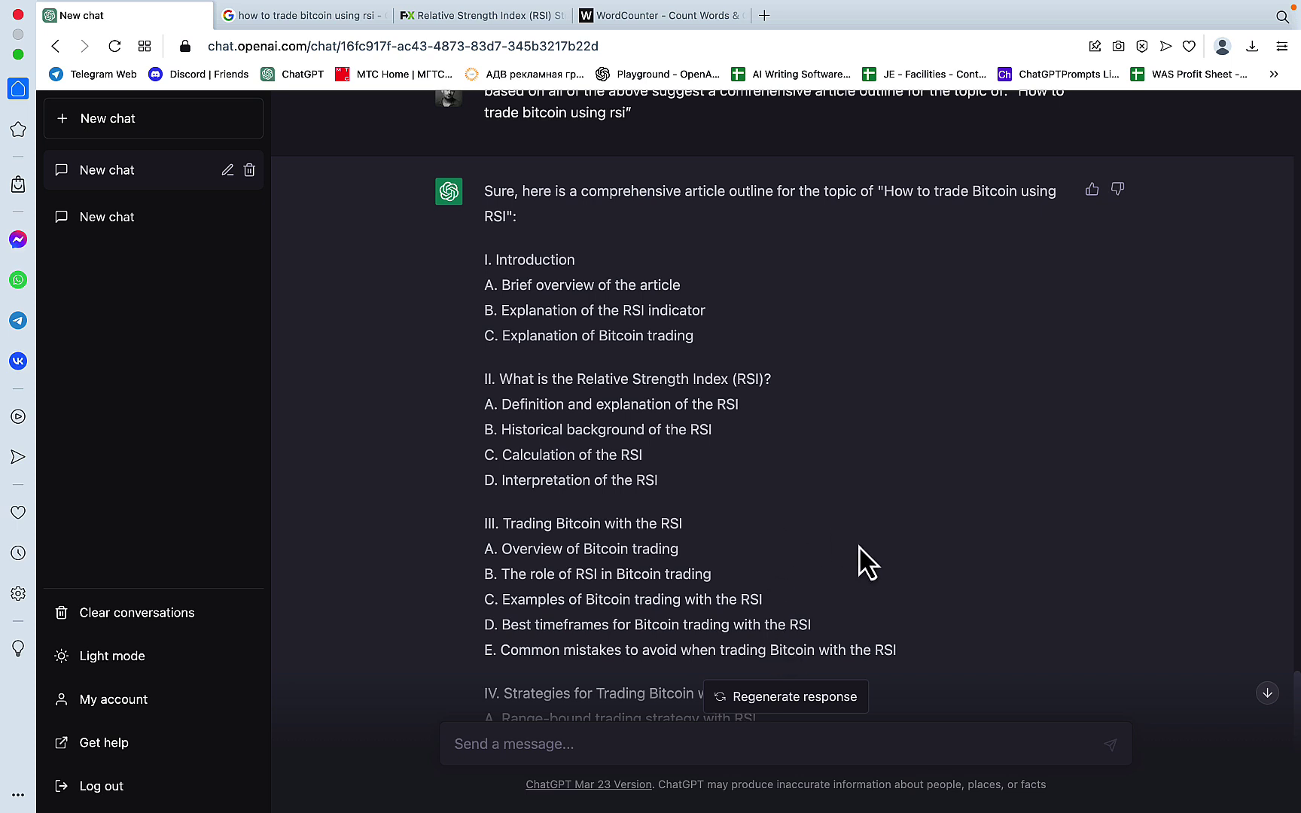
scroll(859, 558, "up", 15)
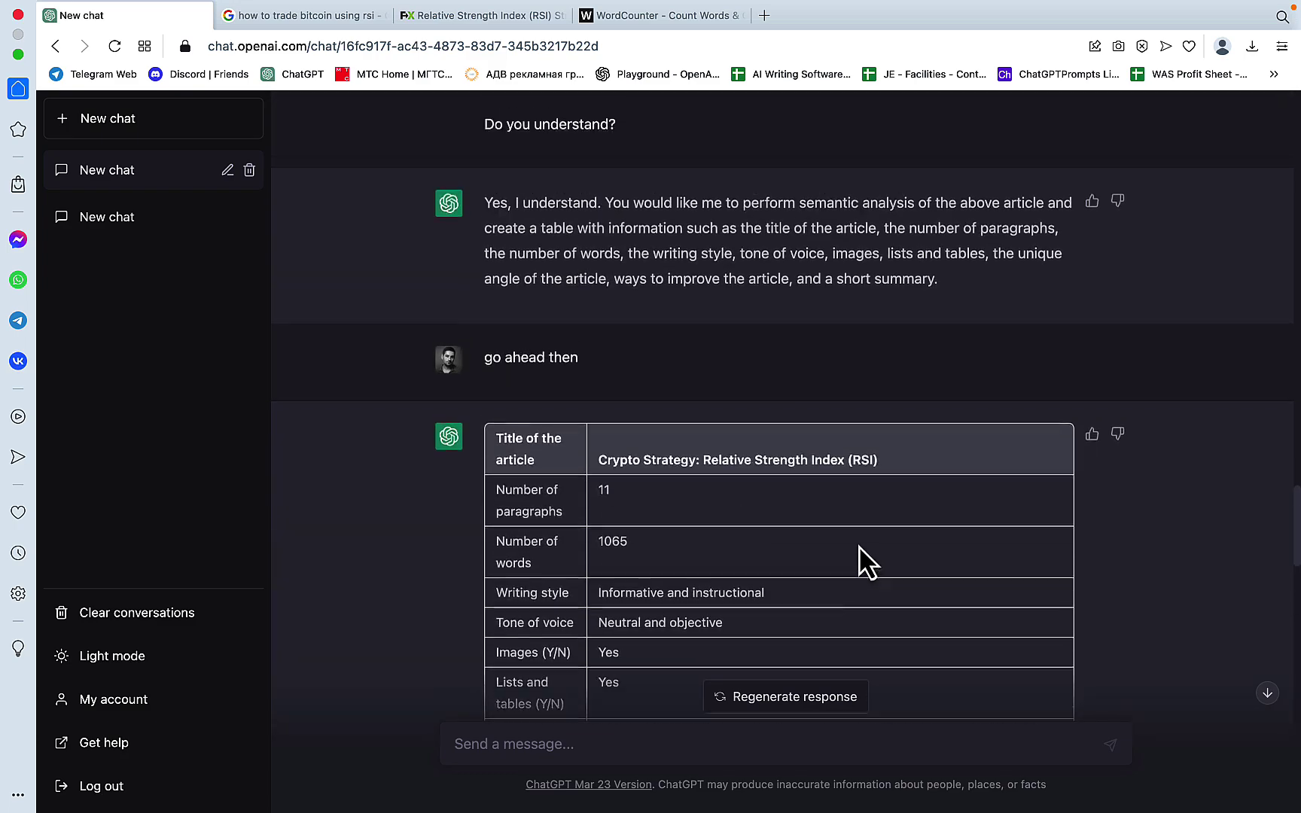
scroll(862, 561, "down", 5)
scroll(858, 557, "up", 3)
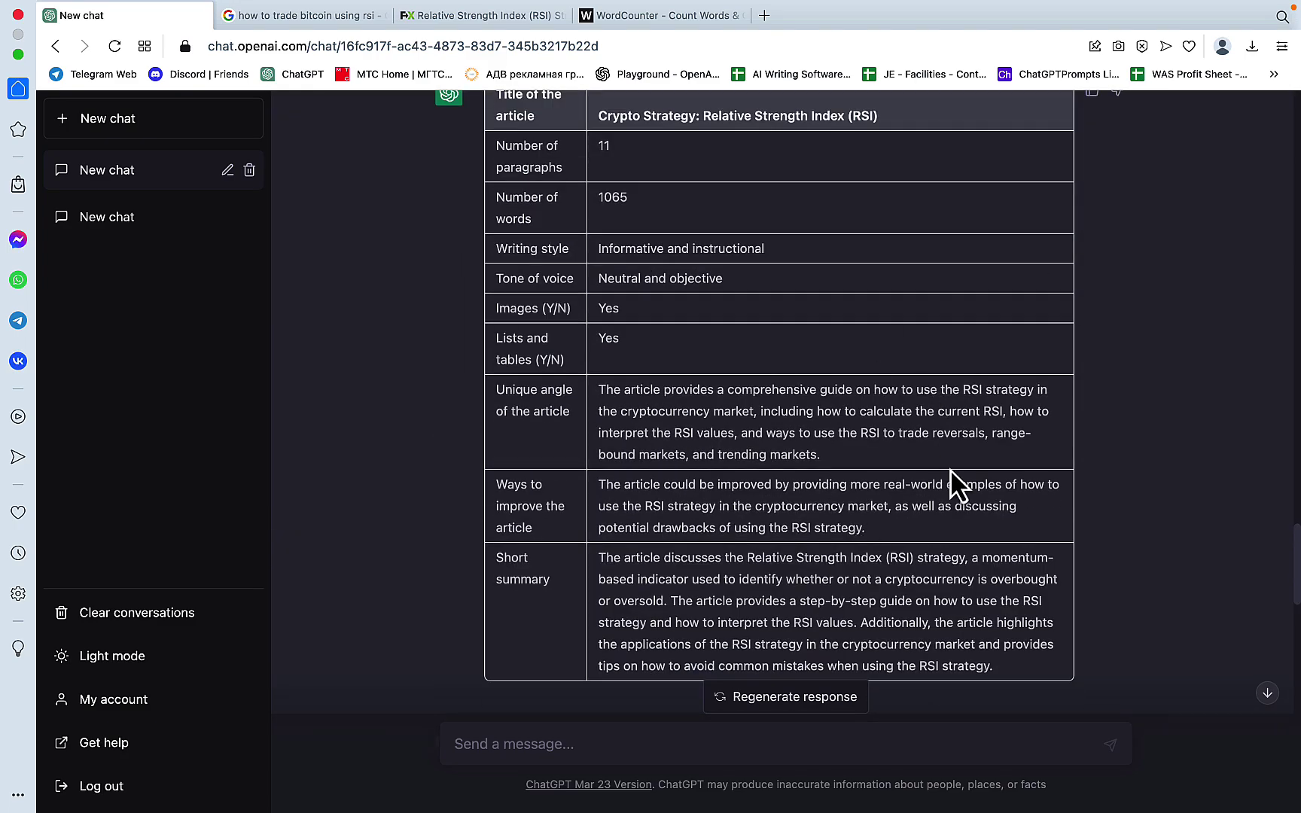